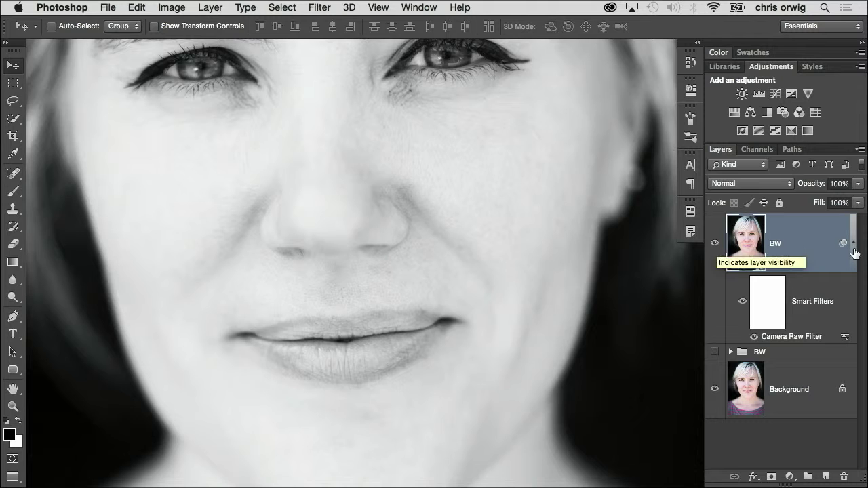
Step: Compare the portrait with the BW smart object layer and the BW group shown and hidden
{"action": "left_click", "coordinate": [716, 242]}
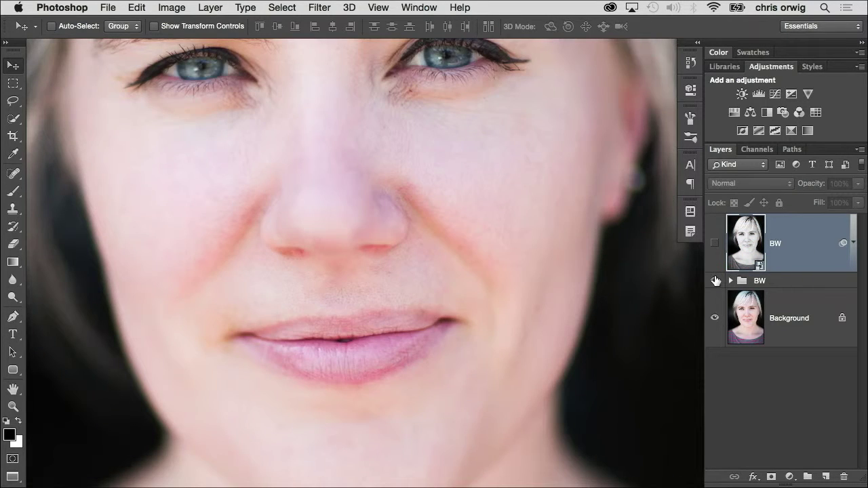
{"action": "left_click", "coordinate": [716, 280]}
{"action": "left_click", "coordinate": [716, 280]}
{"action": "left_click", "coordinate": [715, 245]}
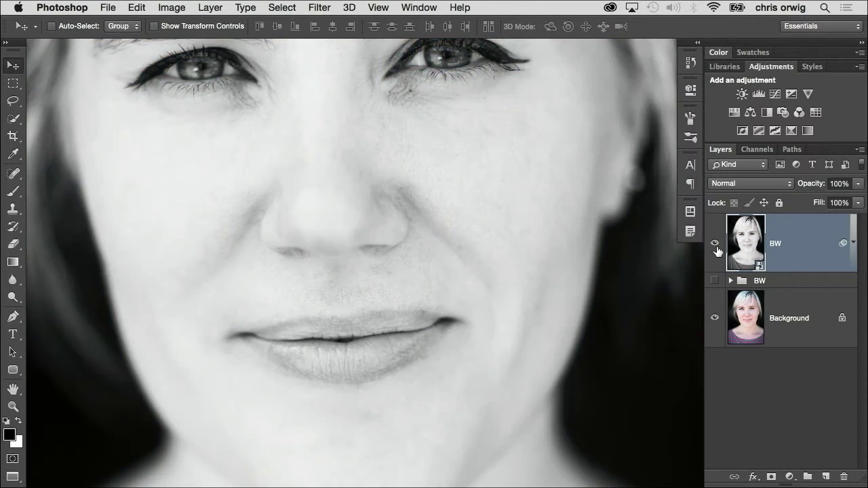
Step: Add a new layer above the BW smart object and name it Brighten
{"action": "left_click", "coordinate": [825, 478]}
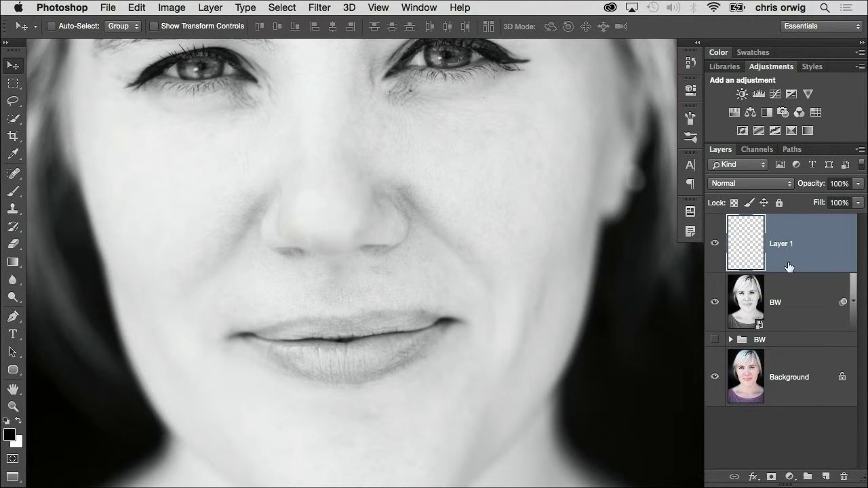
{"action": "double_click", "coordinate": [783, 244]}
{"action": "type", "text": "Brighten"}
{"action": "key", "text": "Return"}
Step: Set up the Brush tool with white as the foreground color and reduce its size to 200 px
{"action": "left_click", "coordinate": [13, 192]}
{"action": "left_click", "coordinate": [19, 424]}
{"action": "key", "text": "bracketleft"}
{"action": "key", "text": "bracketleft"}
{"action": "key", "text": "bracketleft"}
{"action": "key", "text": "bracketleft"}
{"action": "key", "text": "bracketleft"}
{"action": "mouse_move", "coordinate": [498, 219]}
{"action": "left_mouse_down"}
{"action": "mouse_move", "coordinate": [442, 294]}
{"action": "mouse_move", "coordinate": [485, 334]}
{"action": "mouse_move", "coordinate": [471, 333]}
{"action": "left_mouse_up"}
{"action": "key", "text": "bracketleft"}
{"action": "key", "text": "bracketleft"}
{"action": "key", "text": "bracketleft"}
{"action": "key", "text": "bracketleft"}
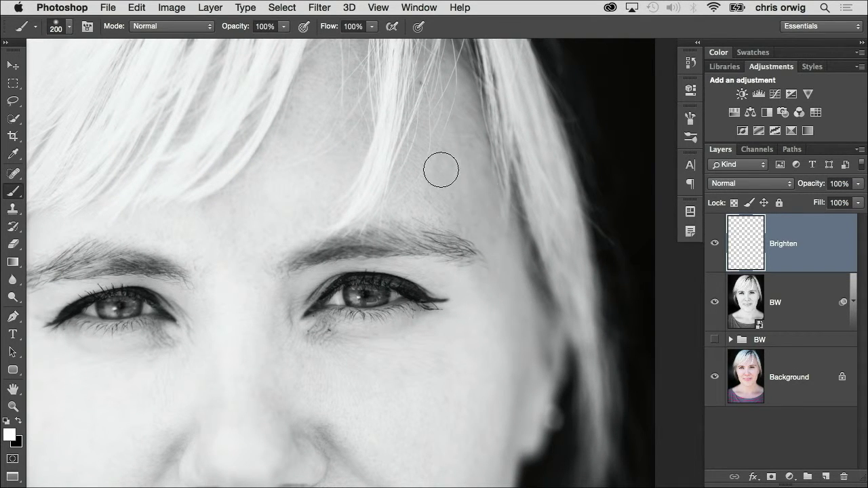
Step: Examine the brush's size, hardness and preset options
{"action": "left_click", "coordinate": [67, 28]}
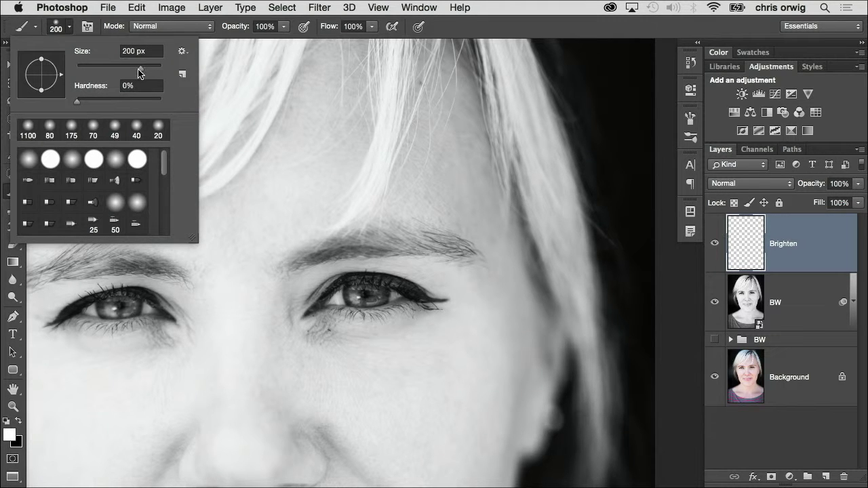
{"action": "left_click", "coordinate": [220, 32]}
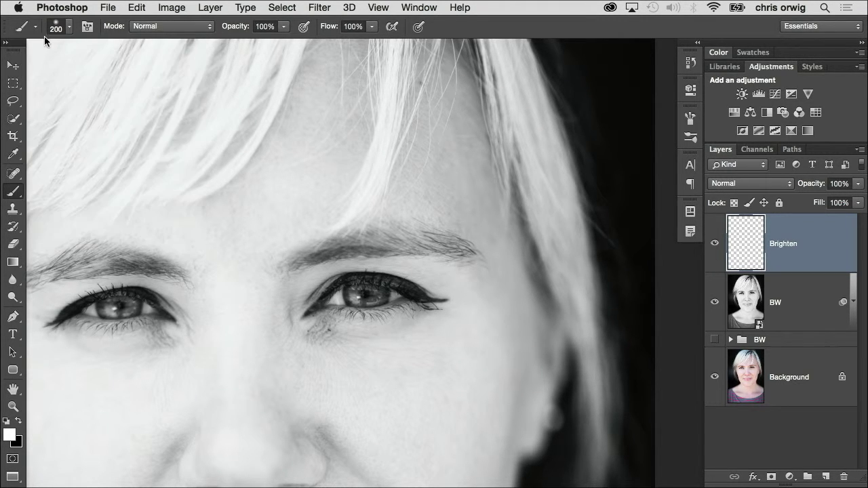
{"action": "right_click", "coordinate": [386, 185]}
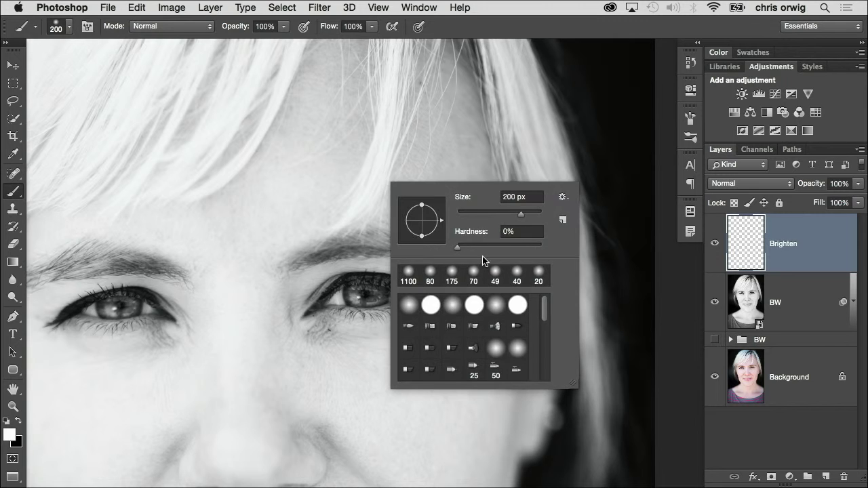
{"action": "left_click", "coordinate": [531, 35]}
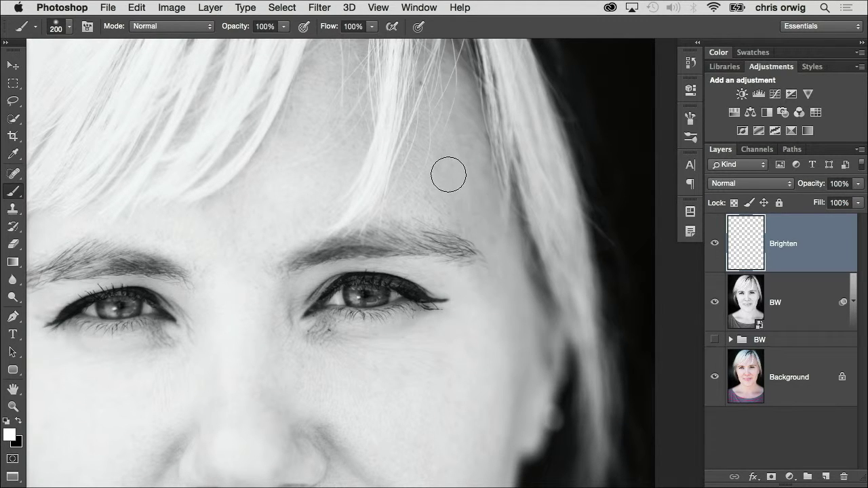
Step: Paint a white stroke across the forehead on the Brighten layer and set the layer's blend mode to Soft Light
{"action": "mouse_move", "coordinate": [436, 169]}
{"action": "left_mouse_down"}
{"action": "mouse_move", "coordinate": [383, 160]}
{"action": "mouse_move", "coordinate": [433, 168]}
{"action": "mouse_move", "coordinate": [411, 177]}
{"action": "mouse_move", "coordinate": [350, 177]}
{"action": "mouse_move", "coordinate": [333, 165]}
{"action": "mouse_move", "coordinate": [428, 164]}
{"action": "mouse_move", "coordinate": [413, 174]}
{"action": "mouse_move", "coordinate": [442, 174]}
{"action": "mouse_move", "coordinate": [413, 165]}
{"action": "mouse_move", "coordinate": [368, 181]}
{"action": "left_mouse_up"}
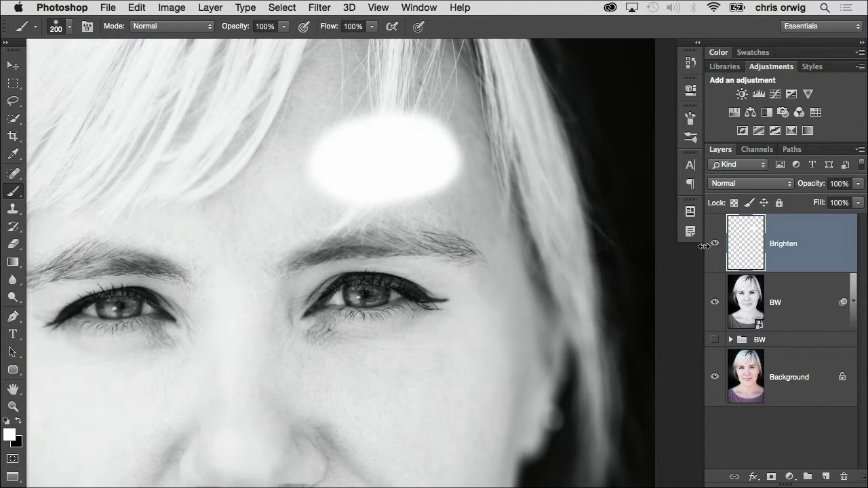
{"action": "left_click", "coordinate": [780, 183]}
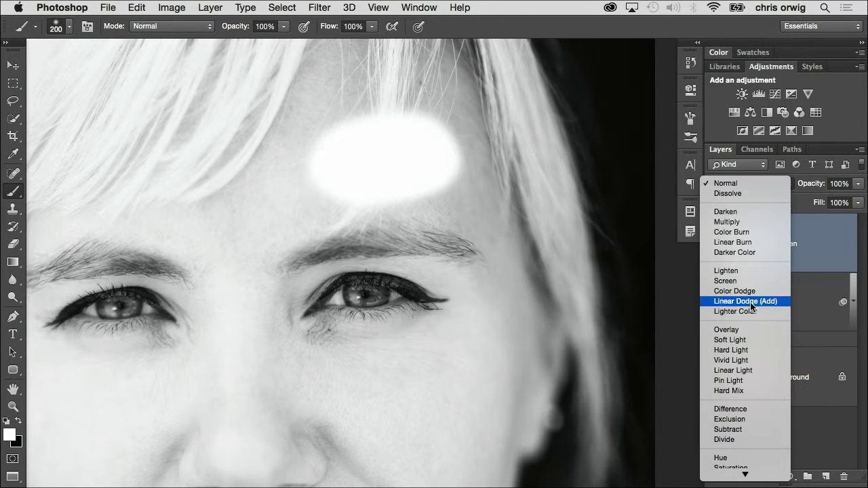
{"action": "left_click", "coordinate": [746, 340]}
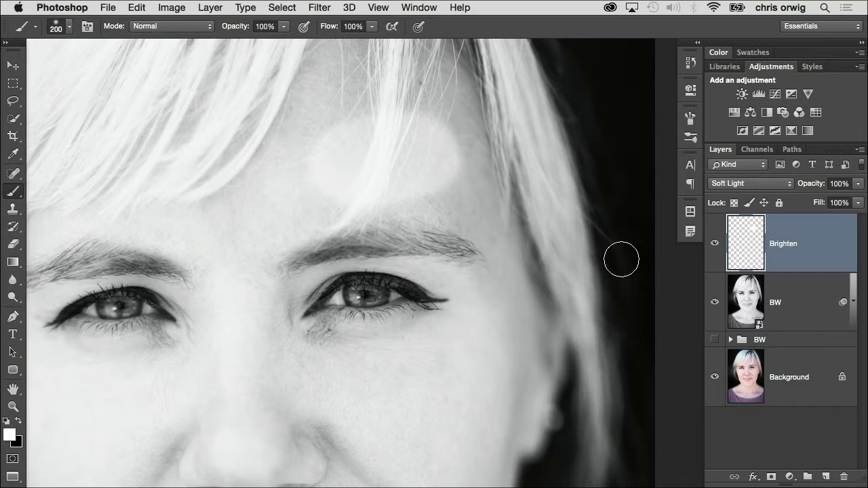
Step: Move the white patch onto the cheek below the eye, and paint black strokes on the skin under both eyes
{"action": "key", "text": "v"}
{"action": "mouse_move", "coordinate": [397, 158]}
{"action": "left_mouse_down"}
{"action": "mouse_move", "coordinate": [291, 310]}
{"action": "mouse_move", "coordinate": [384, 344]}
{"action": "mouse_move", "coordinate": [196, 335]}
{"action": "mouse_move", "coordinate": [330, 355]}
{"action": "mouse_move", "coordinate": [346, 281]}
{"action": "mouse_move", "coordinate": [452, 247]}
{"action": "mouse_move", "coordinate": [453, 345]}
{"action": "mouse_move", "coordinate": [405, 341]}
{"action": "mouse_move", "coordinate": [418, 341]}
{"action": "left_mouse_up"}
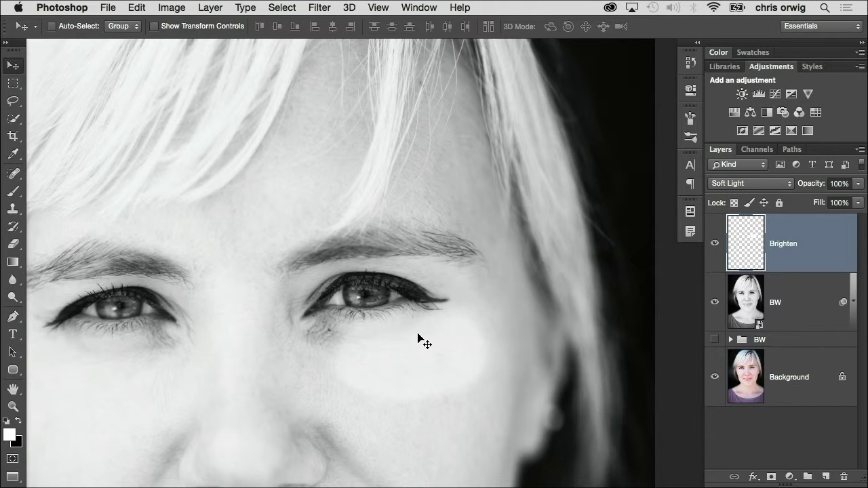
{"action": "left_click", "coordinate": [17, 422]}
{"action": "key", "text": "b"}
{"action": "mouse_move", "coordinate": [353, 390]}
{"action": "left_mouse_down"}
{"action": "mouse_move", "coordinate": [445, 400]}
{"action": "mouse_move", "coordinate": [343, 384]}
{"action": "left_mouse_up"}
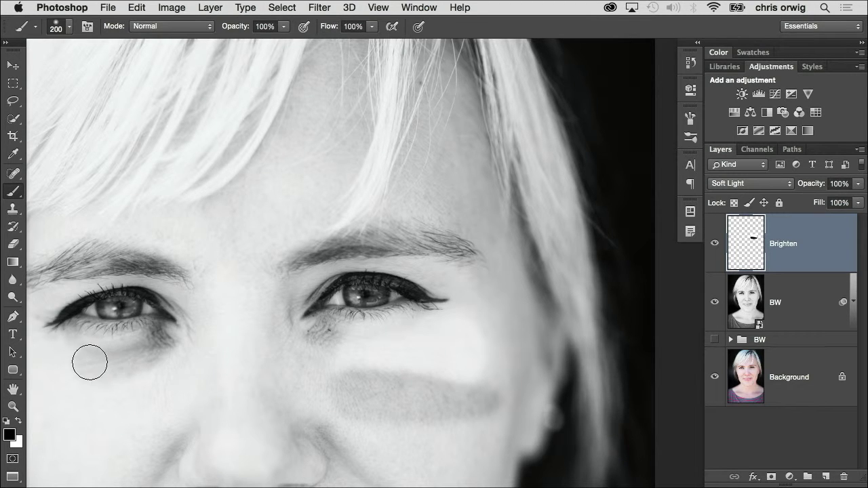
{"action": "mouse_move", "coordinate": [292, 330]}
{"action": "left_mouse_down"}
{"action": "mouse_move", "coordinate": [290, 310]}
{"action": "mouse_move", "coordinate": [369, 350]}
{"action": "left_mouse_up"}
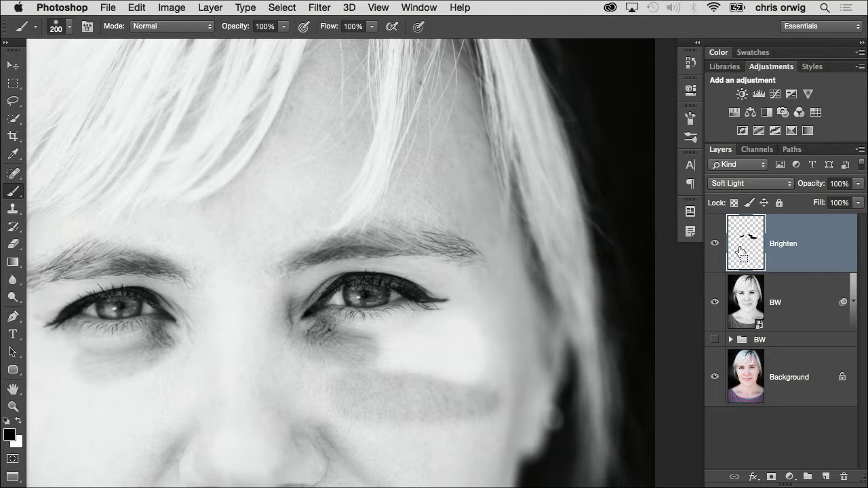
Step: Clear all painted strokes from the Brighten layer and delete the layer
{"action": "key", "text": "super+a"}
{"action": "key", "text": "BackSpace"}
{"action": "key", "text": "super+d"}
{"action": "left_click_drag", "start_coordinate": [404, 348], "coordinate": [514, 237]}
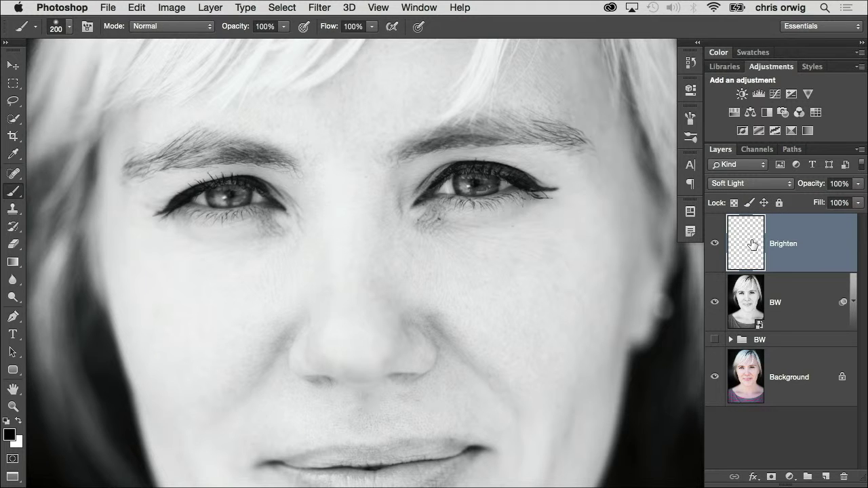
{"action": "key", "text": "Delete"}
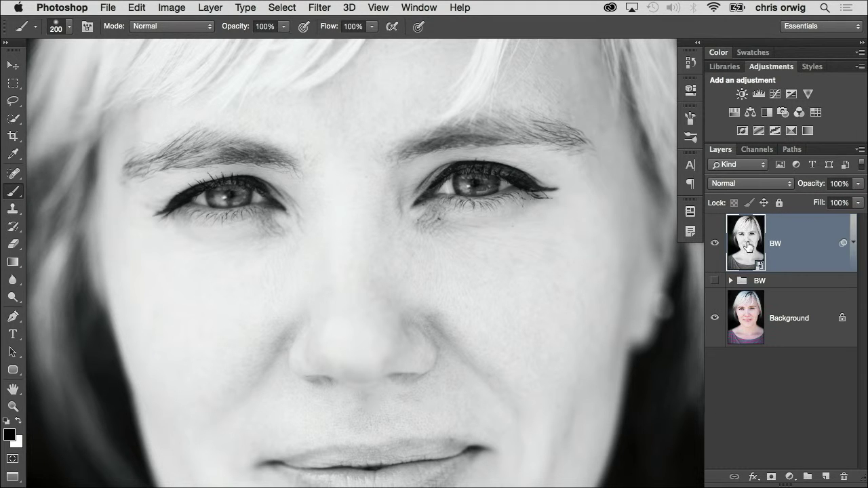
Step: Add a new layer named Brighten above the BW smart object and set its blend mode to Soft Light
{"action": "left_click", "coordinate": [825, 479]}
{"action": "double_click", "coordinate": [781, 245]}
{"action": "type", "text": "Brig"}
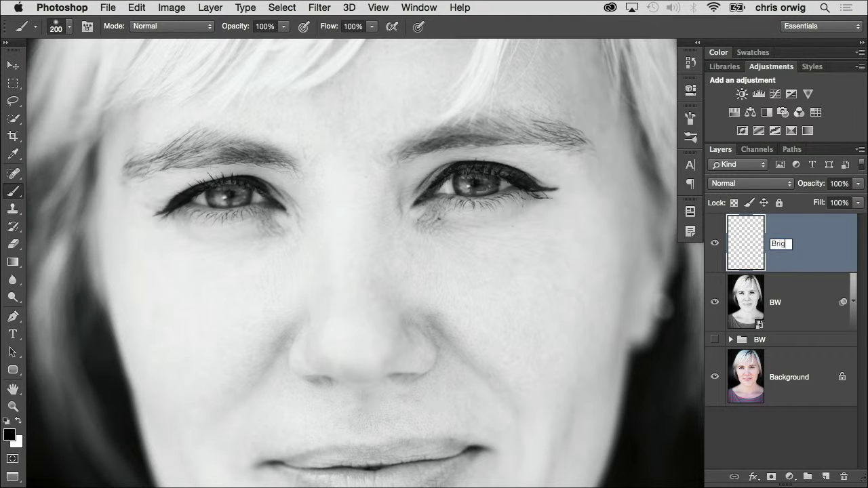
{"action": "type", "text": "hten"}
{"action": "key", "text": "Return"}
{"action": "key", "text": "v"}
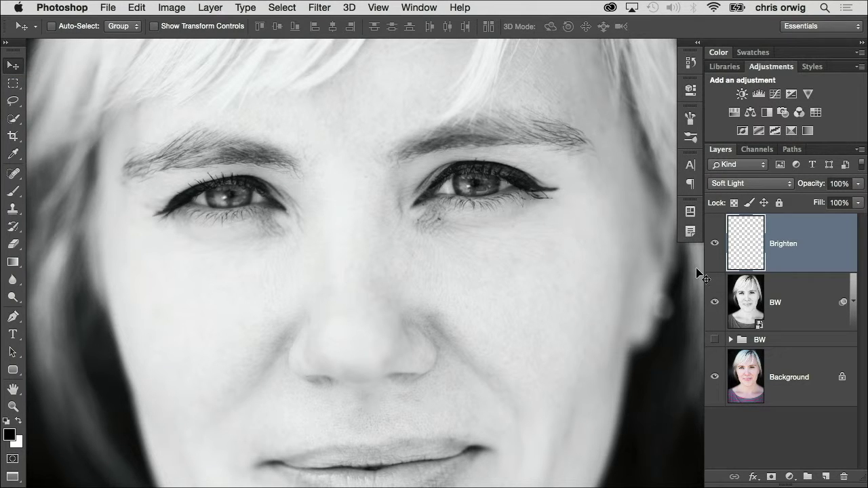
{"action": "left_click", "coordinate": [763, 191]}
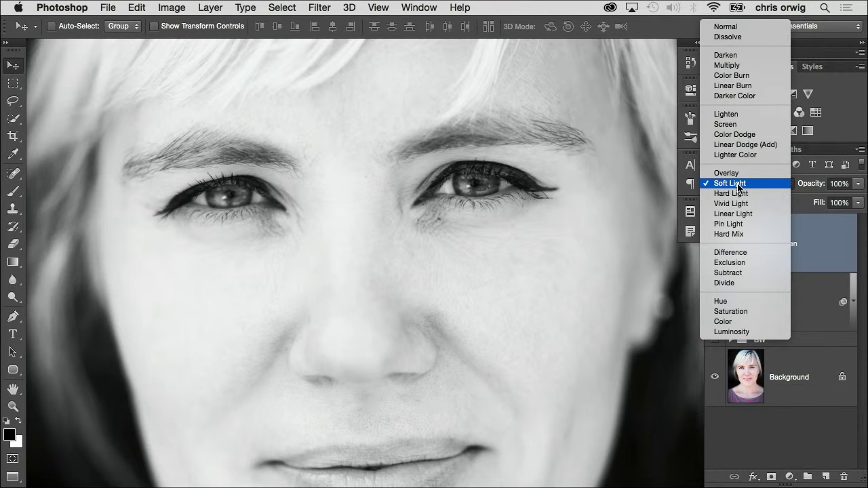
{"action": "left_click", "coordinate": [752, 187]}
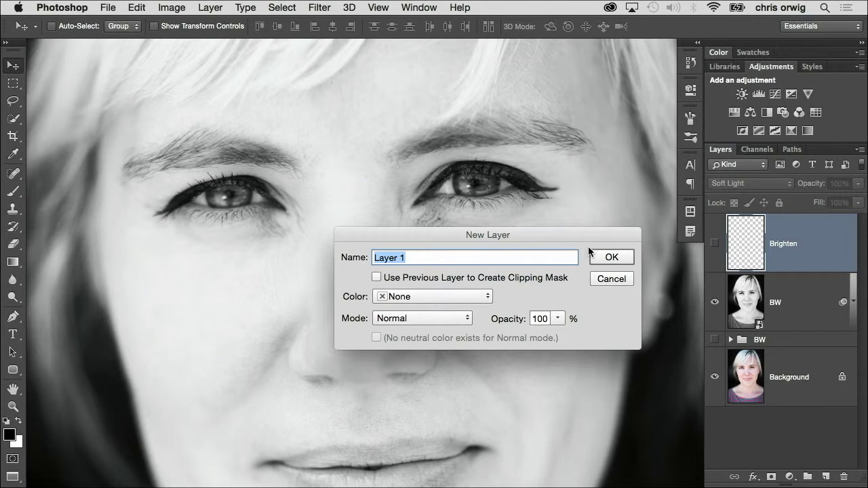
{"action": "left_click_drag", "start_coordinate": [593, 238], "coordinate": [575, 145]}
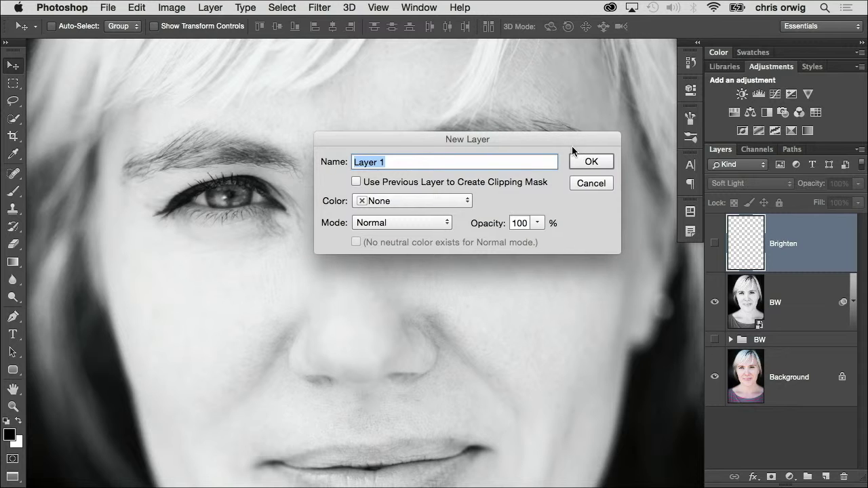
{"action": "left_click", "coordinate": [465, 204]}
{"action": "left_click", "coordinate": [495, 199]}
{"action": "left_click", "coordinate": [470, 204]}
{"action": "left_click", "coordinate": [478, 209]}
{"action": "left_click", "coordinate": [589, 183]}
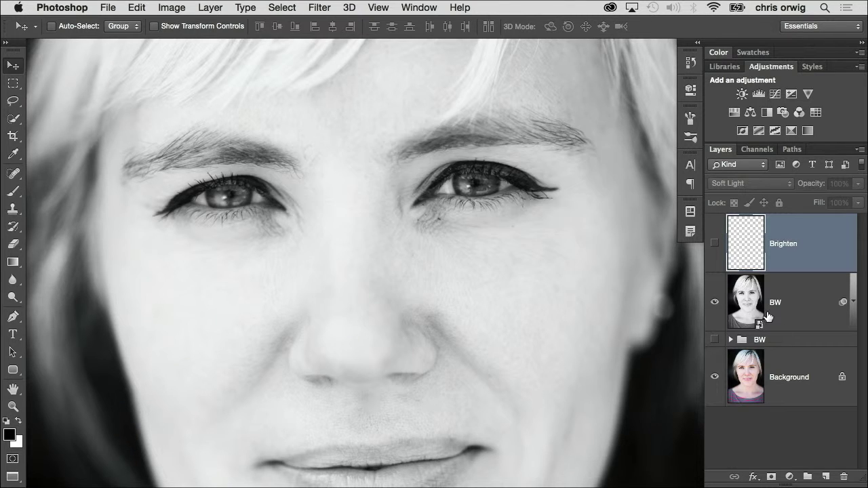
Step: Replace the Brighten layer with a new blank layer above the BW smart object
{"action": "key", "text": "BackSpace"}
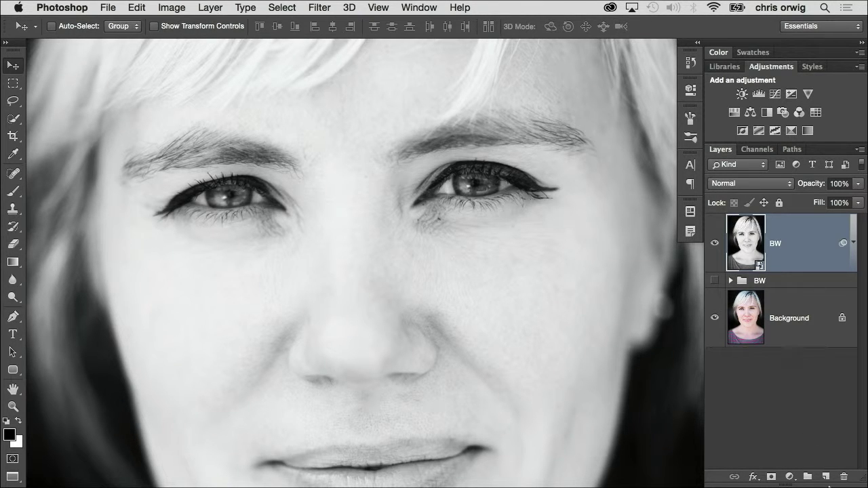
{"action": "left_click", "coordinate": [827, 477]}
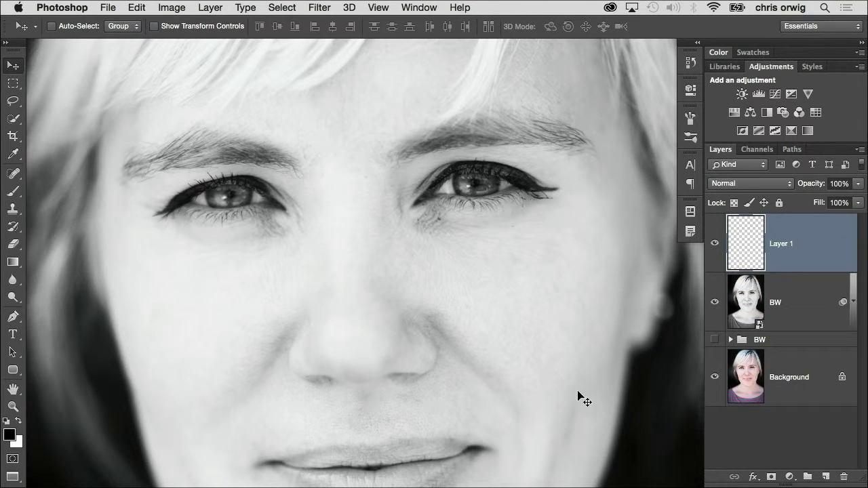
Step: Set the foreground color to neutral gray with 0% saturation and 50% brightness, and fill the new blank layer with it
{"action": "left_click", "coordinate": [10, 435]}
{"action": "left_click", "coordinate": [266, 293]}
{"action": "left_click_drag", "start_coordinate": [266, 178], "coordinate": [264, 202]}
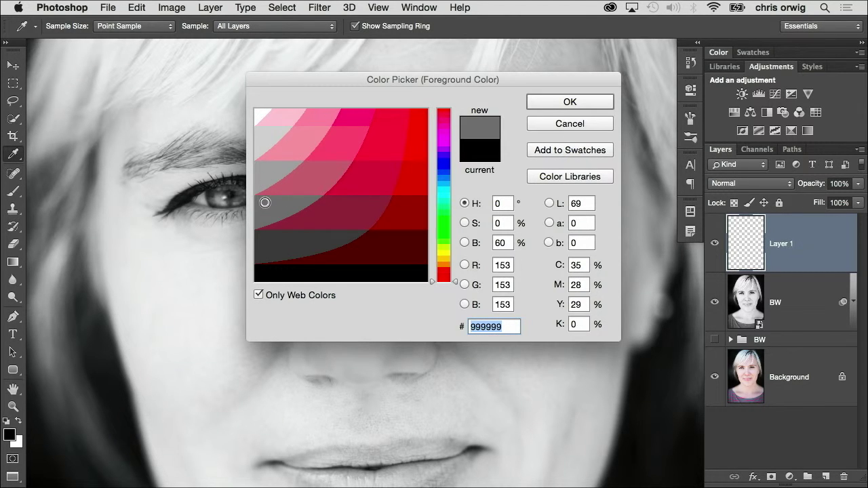
{"action": "left_click", "coordinate": [495, 247]}
{"action": "left_click", "coordinate": [259, 294]}
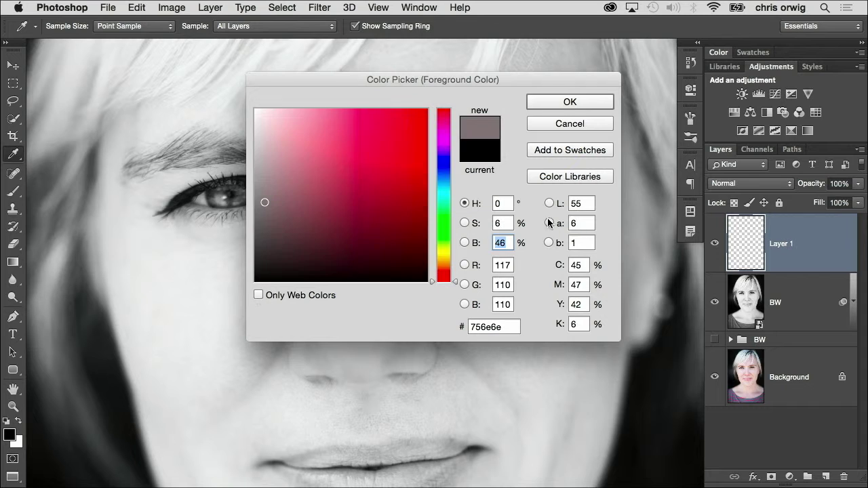
{"action": "type", "text": "50"}
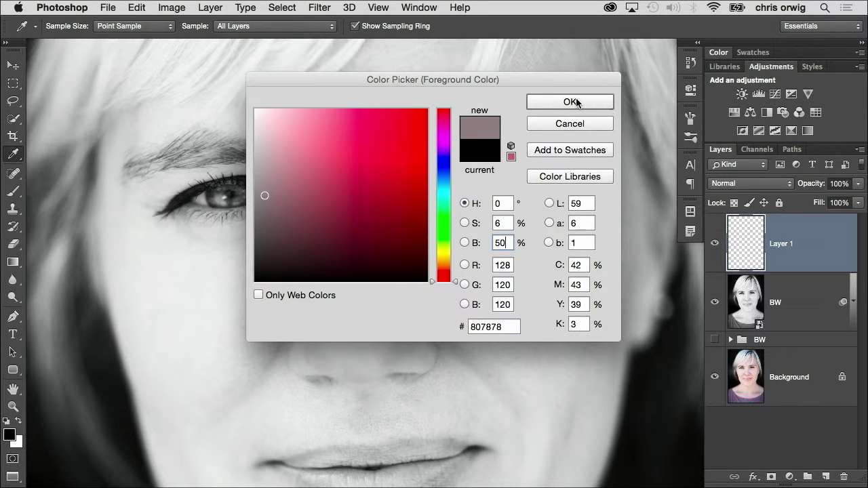
{"action": "double_click", "coordinate": [503, 223]}
{"action": "type", "text": "0"}
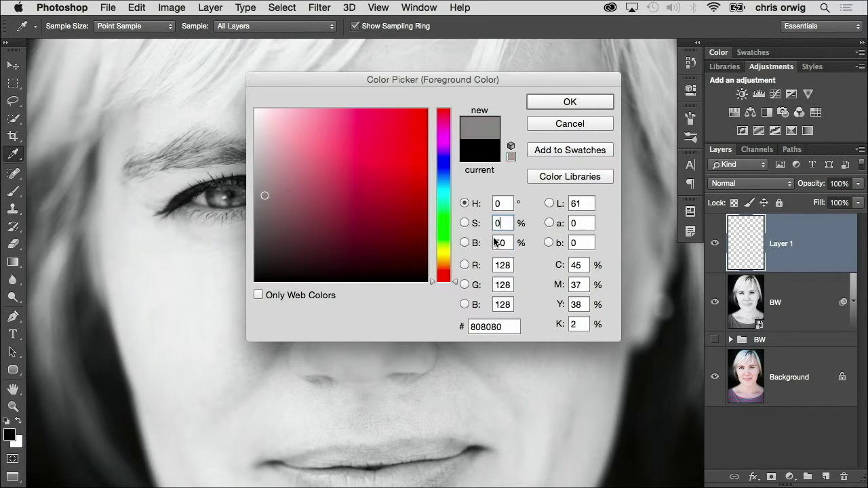
{"action": "left_click", "coordinate": [571, 103]}
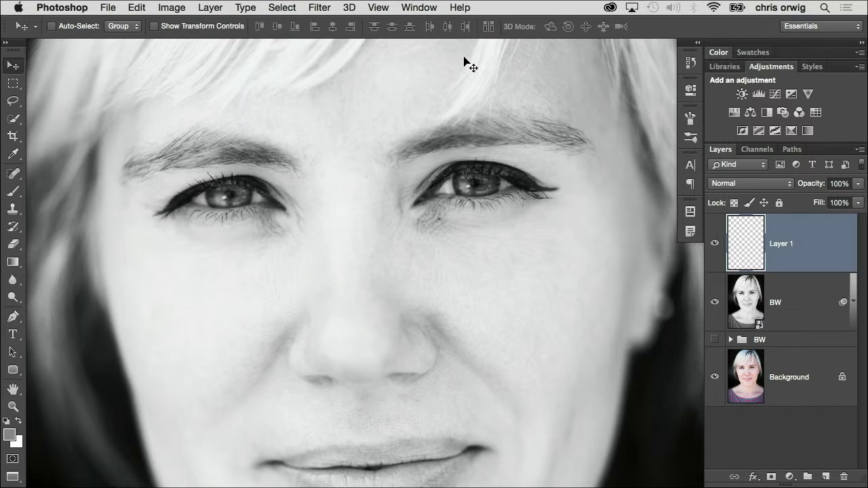
{"action": "key", "text": "alt+BackSpace"}
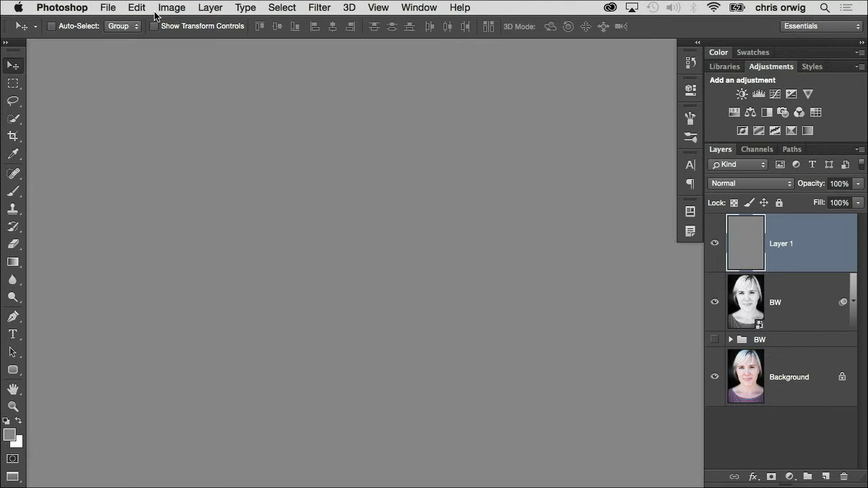
Step: Fill the top layer with 50% Gray using the Fill command
{"action": "left_click", "coordinate": [137, 8]}
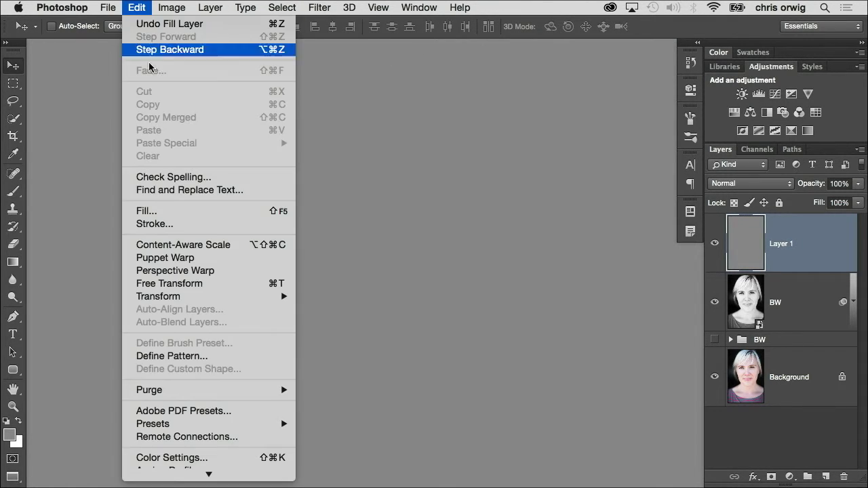
{"action": "left_click", "coordinate": [178, 216]}
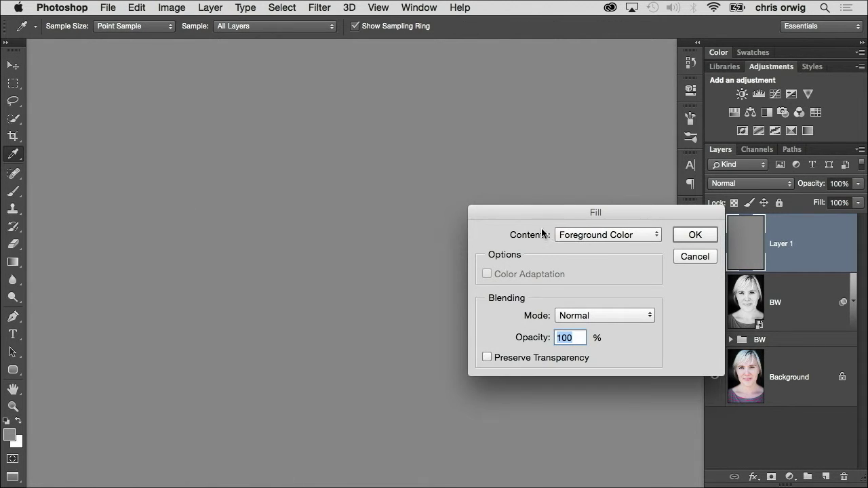
{"action": "left_click_drag", "start_coordinate": [538, 216], "coordinate": [434, 159]}
{"action": "left_click", "coordinate": [544, 178]}
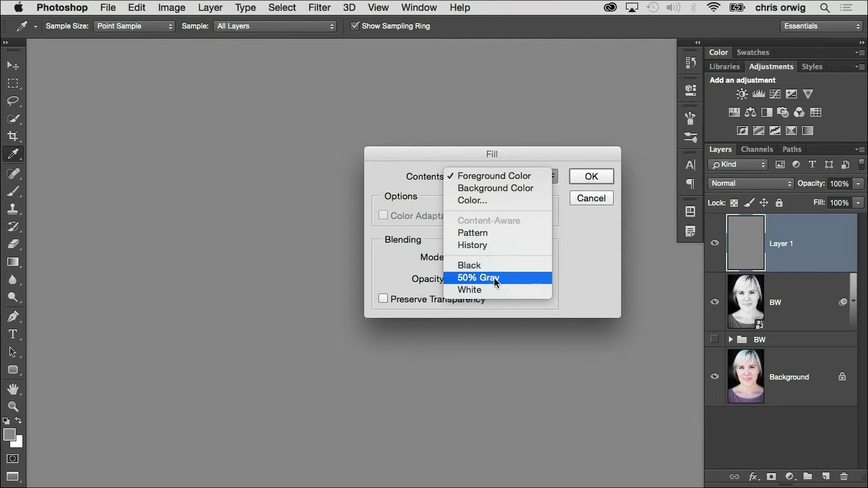
{"action": "left_click", "coordinate": [514, 278]}
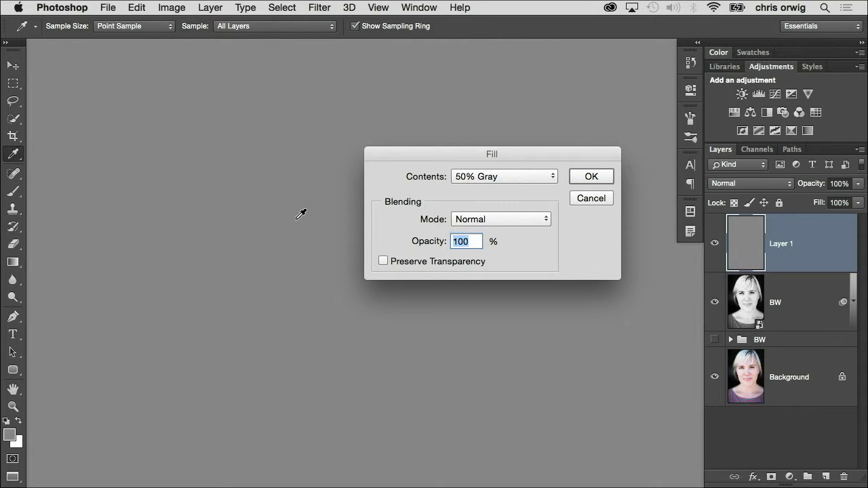
{"action": "left_click", "coordinate": [597, 178]}
{"action": "key", "text": "v"}
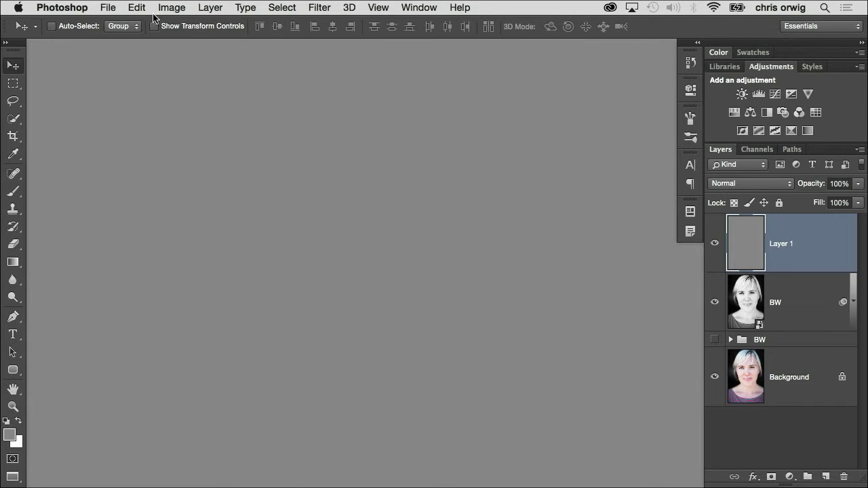
Step: Refill the top layer with 50% Gray, set its blend mode to Overlay, and compare the portrait with the layer hidden and shown
{"action": "left_click", "coordinate": [139, 7]}
{"action": "left_click", "coordinate": [183, 211]}
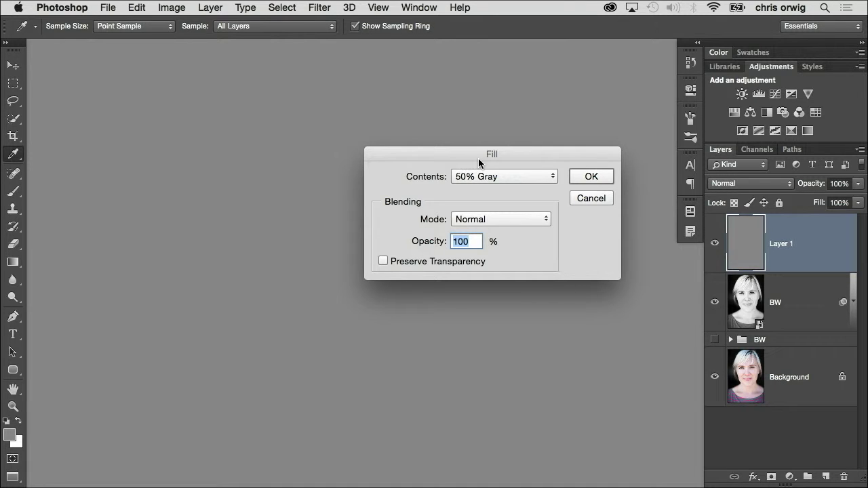
{"action": "left_click", "coordinate": [594, 175]}
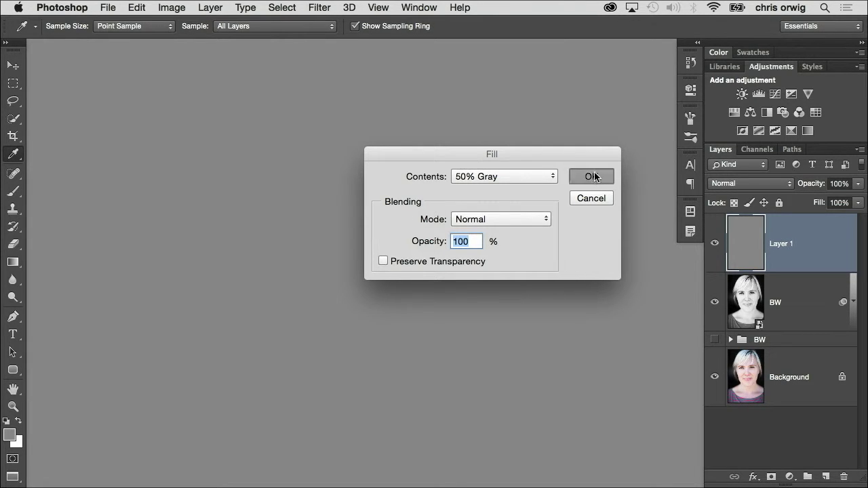
{"action": "left_click", "coordinate": [762, 184]}
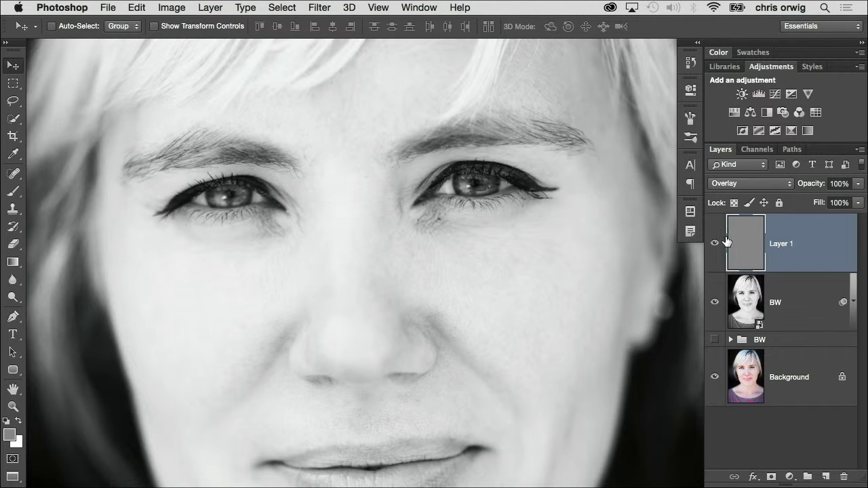
{"action": "left_click", "coordinate": [714, 243]}
{"action": "left_click", "coordinate": [715, 245]}
Step: Set up the Brush tool with a white foreground color and 20% opacity, undoing a trial stroke beneath the eye
{"action": "left_click", "coordinate": [12, 190]}
{"action": "left_click", "coordinate": [19, 421]}
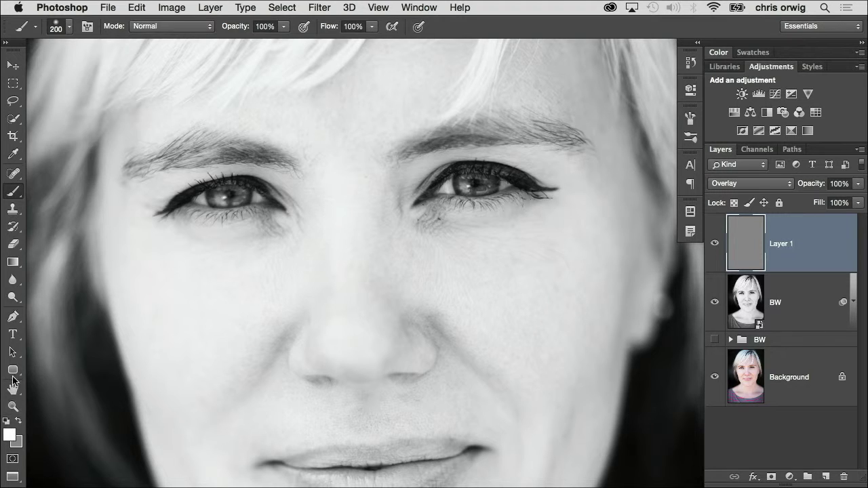
{"action": "mouse_move", "coordinate": [277, 231]}
{"action": "left_mouse_down"}
{"action": "mouse_move", "coordinate": [248, 237]}
{"action": "mouse_move", "coordinate": [257, 238]}
{"action": "left_mouse_up"}
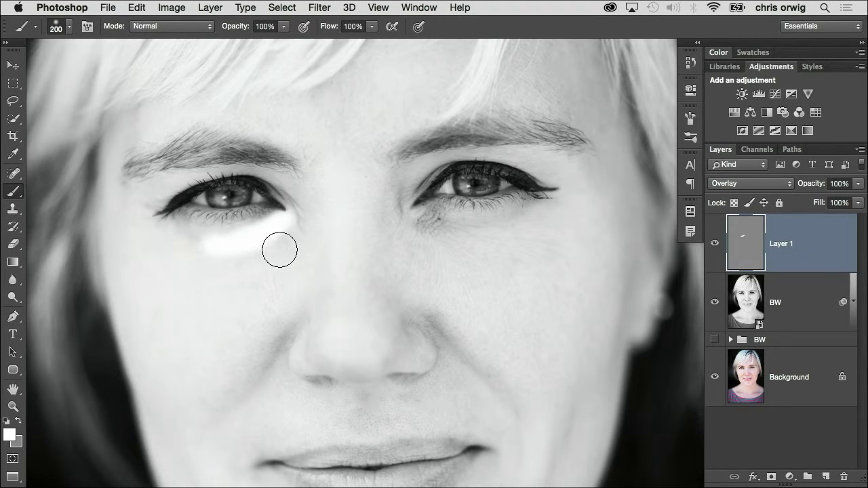
{"action": "key", "text": "ctrl+z"}
{"action": "key", "text": "2"}
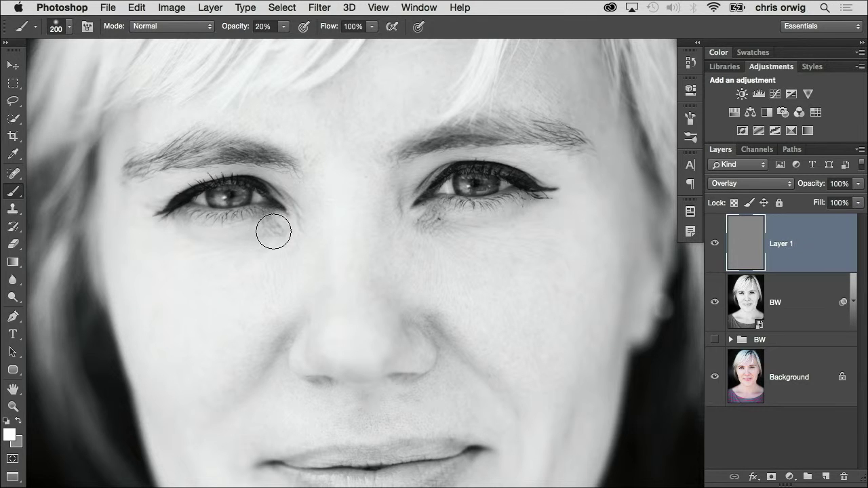
Step: Brush white on the gray Overlay layer over the facial shadows around the nose, and compare with the layer hidden and shown
{"action": "mouse_move", "coordinate": [405, 415]}
{"action": "left_mouse_down"}
{"action": "mouse_move", "coordinate": [419, 393]}
{"action": "mouse_move", "coordinate": [409, 396]}
{"action": "left_mouse_up"}
{"action": "left_click_drag", "start_coordinate": [302, 398], "coordinate": [346, 382]}
{"action": "mouse_move", "coordinate": [428, 334]}
{"action": "left_mouse_down"}
{"action": "mouse_move", "coordinate": [422, 325]}
{"action": "mouse_move", "coordinate": [448, 360]}
{"action": "mouse_move", "coordinate": [299, 322]}
{"action": "mouse_move", "coordinate": [264, 378]}
{"action": "left_mouse_up"}
{"action": "left_click", "coordinate": [715, 246]}
{"action": "left_click", "coordinate": [715, 245]}
{"action": "left_click", "coordinate": [715, 246]}
{"action": "left_click", "coordinate": [716, 246]}
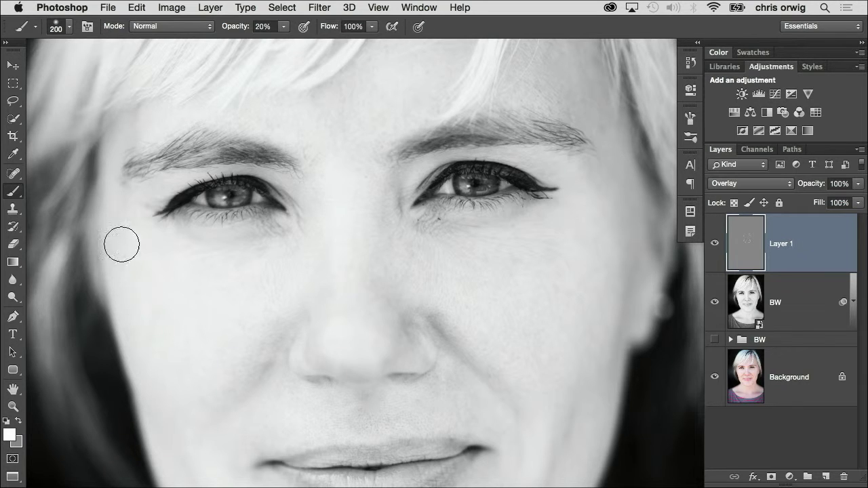
Step: Lighten the smile lines on the gray layer with the Dodge Tool, and set the layer's blend mode to Normal
{"action": "left_click", "coordinate": [15, 297]}
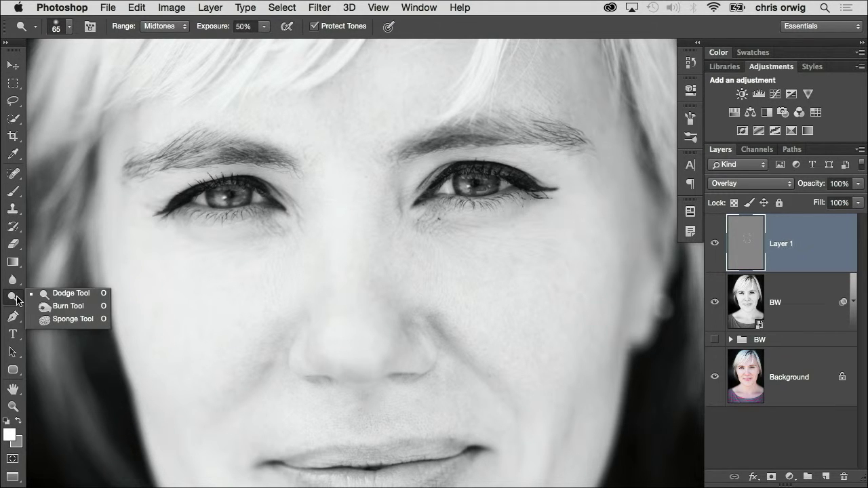
{"action": "left_click", "coordinate": [75, 293]}
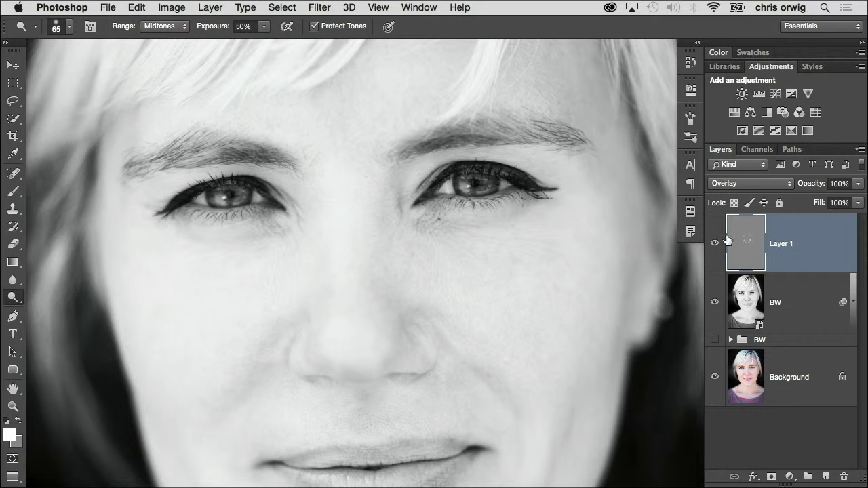
{"action": "left_click", "coordinate": [749, 184]}
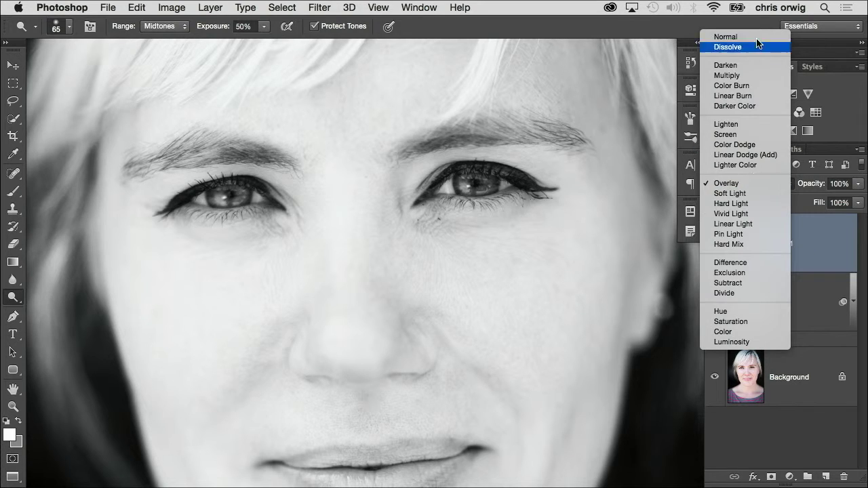
{"action": "left_click", "coordinate": [753, 37]}
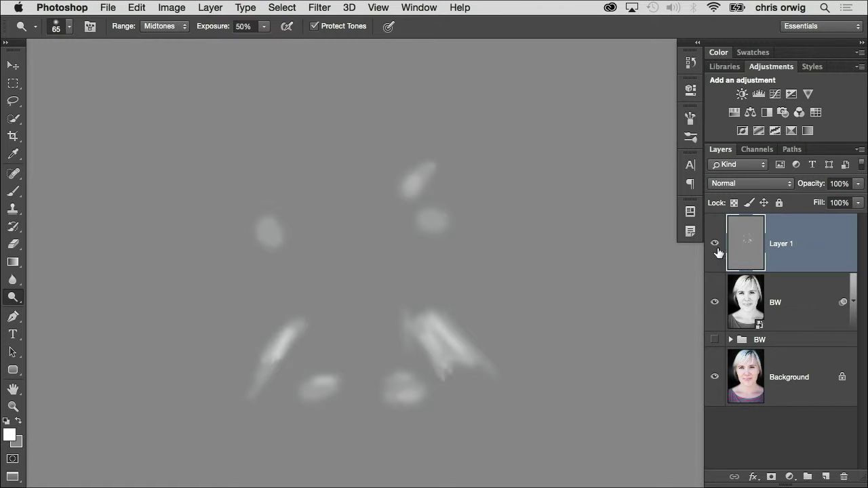
Step: Replace the gray layer with a new blank layer named Brighten above the BW smart object
{"action": "left_click_drag", "start_coordinate": [742, 254], "coordinate": [843, 476]}
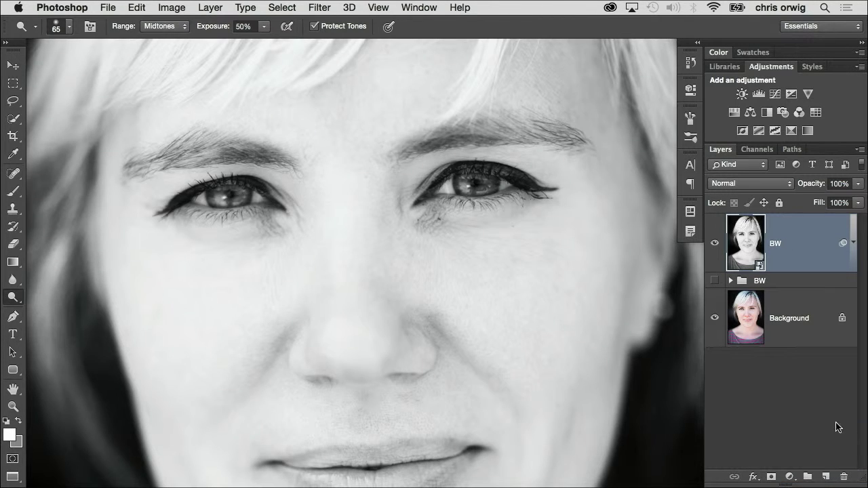
{"action": "left_click", "coordinate": [826, 477]}
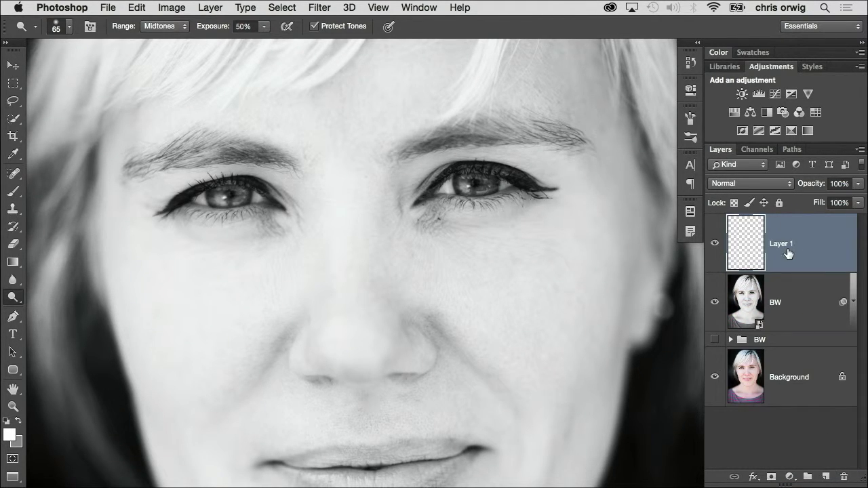
{"action": "double_click", "coordinate": [781, 245]}
{"action": "key", "text": "Return"}
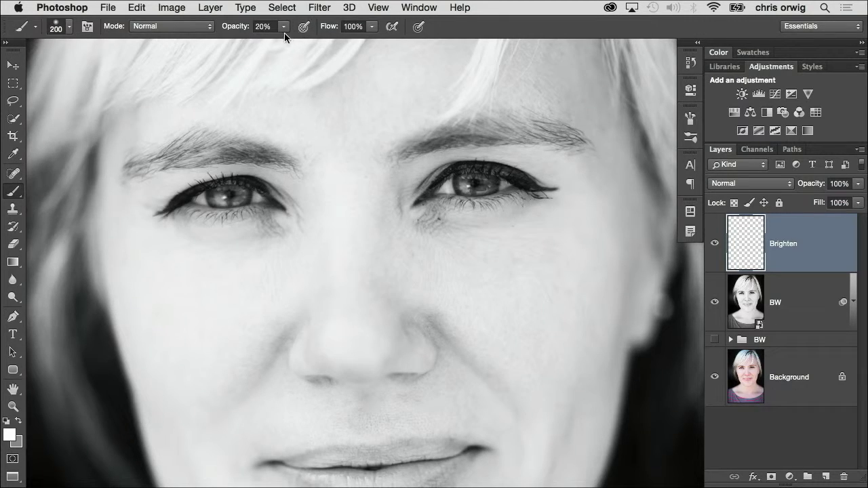
{"action": "left_click", "coordinate": [284, 27]}
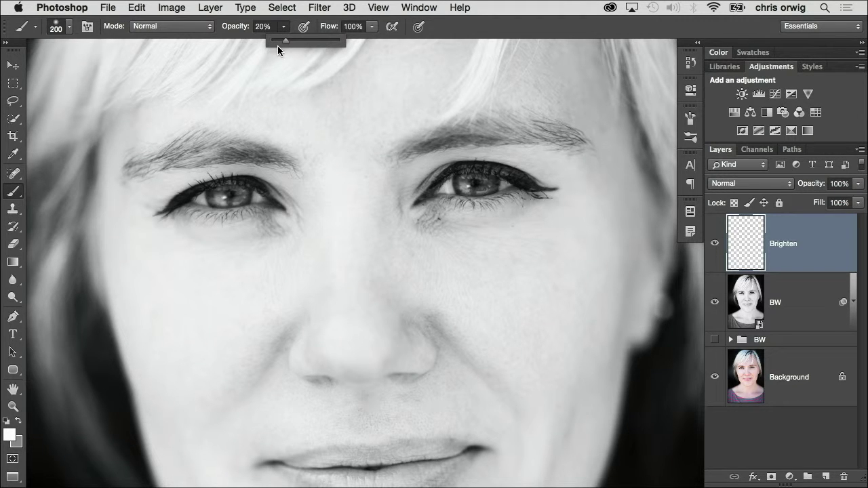
{"action": "left_click", "coordinate": [486, 35]}
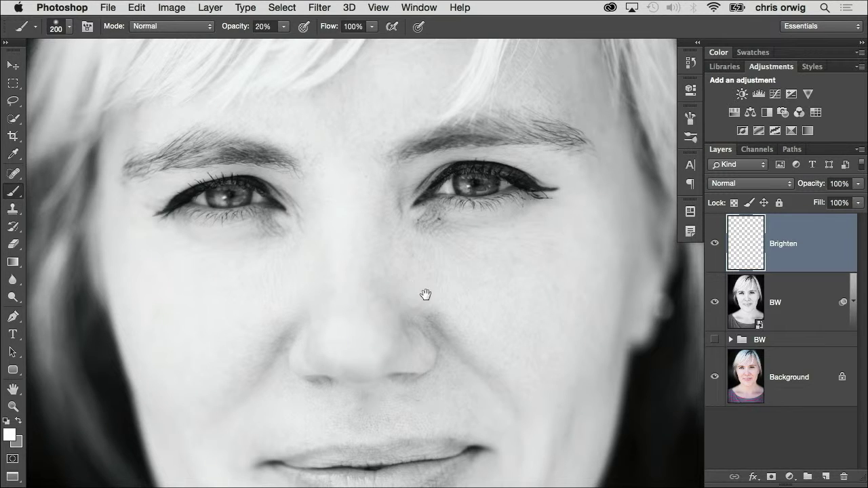
{"action": "left_click_drag", "start_coordinate": [423, 295], "coordinate": [417, 240]}
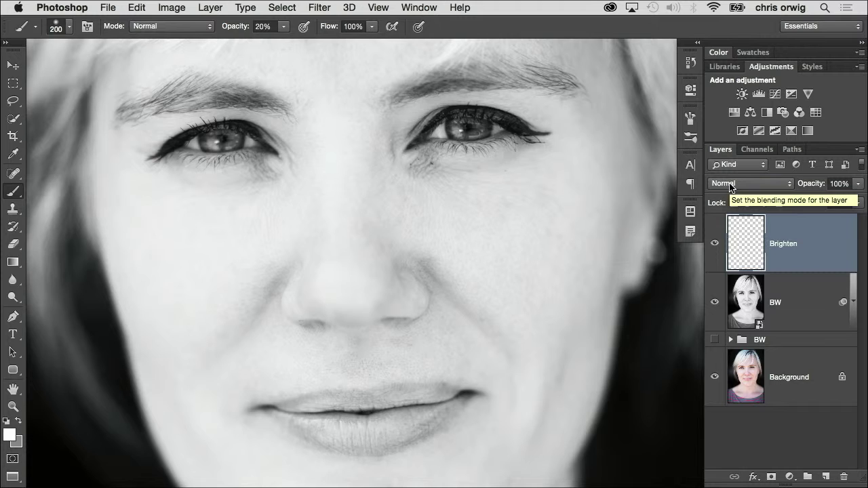
{"action": "left_click", "coordinate": [189, 27]}
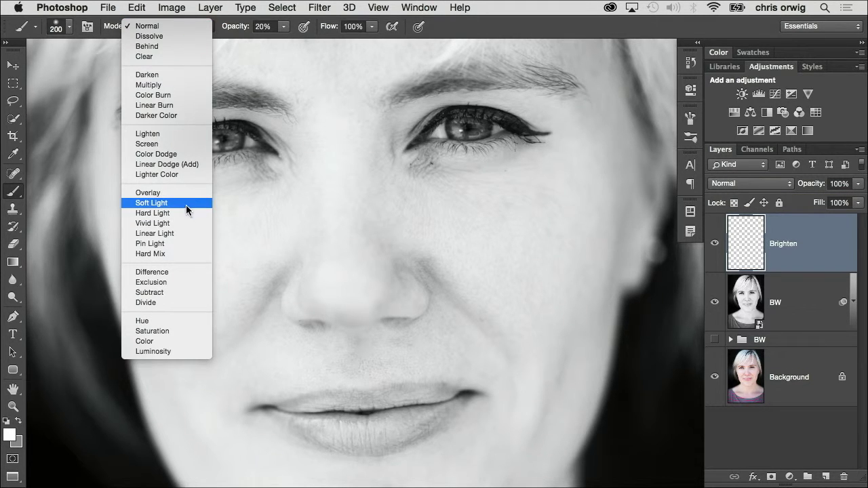
{"action": "left_click", "coordinate": [179, 26]}
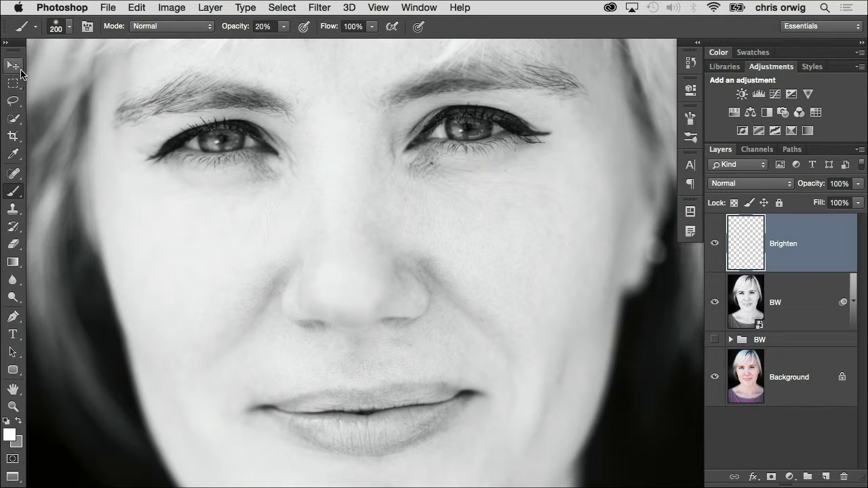
Step: Set the Brighten layer's blend mode to Soft Light and return to the Brush tool
{"action": "left_click", "coordinate": [14, 66]}
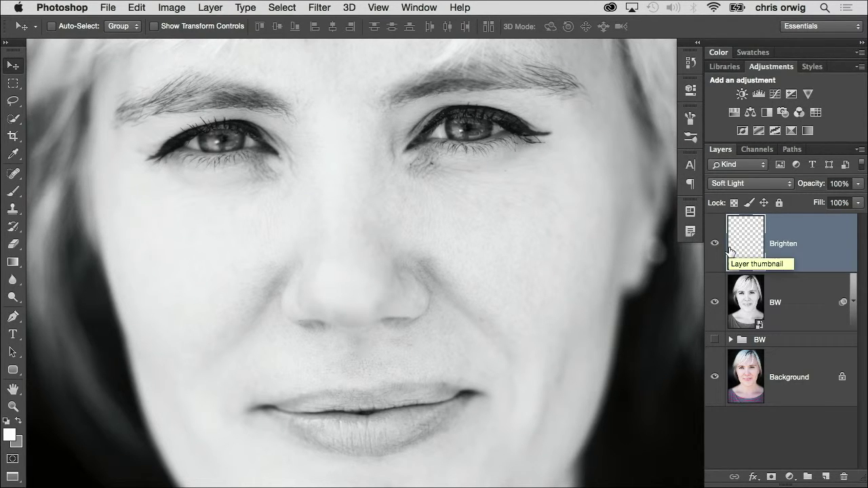
{"action": "left_click", "coordinate": [14, 193]}
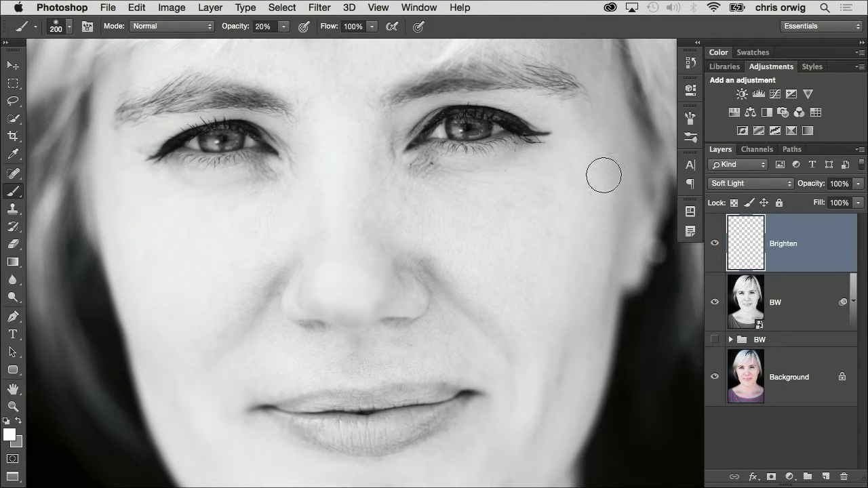
{"action": "left_click", "coordinate": [758, 184]}
{"action": "left_click", "coordinate": [730, 187]}
Step: Brush white at 20% opacity on the Brighten layer over the shadows under both eyes, around the nose and above the lips
{"action": "left_click_drag", "start_coordinate": [270, 168], "coordinate": [249, 178]}
{"action": "mouse_move", "coordinate": [421, 162]}
{"action": "left_mouse_down"}
{"action": "mouse_move", "coordinate": [413, 188]}
{"action": "mouse_move", "coordinate": [440, 291]}
{"action": "mouse_move", "coordinate": [458, 295]}
{"action": "mouse_move", "coordinate": [415, 274]}
{"action": "mouse_move", "coordinate": [447, 312]}
{"action": "mouse_move", "coordinate": [424, 267]}
{"action": "mouse_move", "coordinate": [455, 332]}
{"action": "mouse_move", "coordinate": [419, 341]}
{"action": "mouse_move", "coordinate": [309, 285]}
{"action": "mouse_move", "coordinate": [263, 317]}
{"action": "mouse_move", "coordinate": [273, 296]}
{"action": "mouse_move", "coordinate": [260, 313]}
{"action": "mouse_move", "coordinate": [296, 341]}
{"action": "mouse_move", "coordinate": [355, 361]}
{"action": "left_mouse_up"}
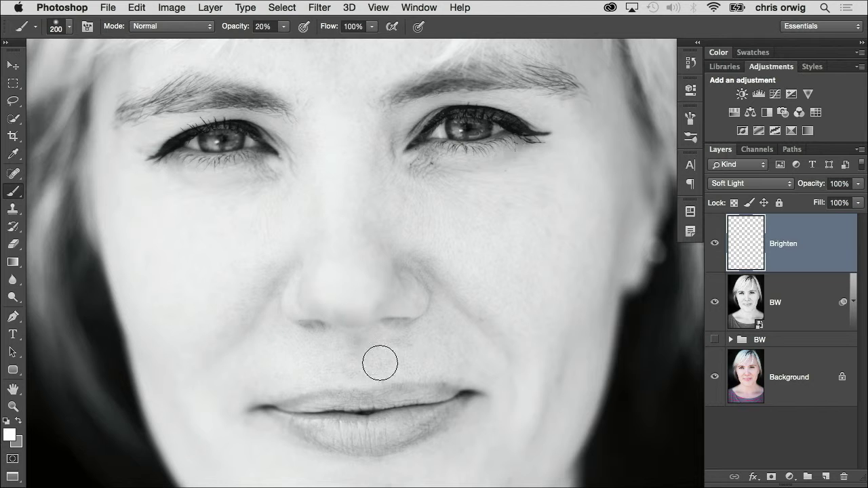
{"action": "left_click_drag", "start_coordinate": [407, 401], "coordinate": [419, 282]}
{"action": "mouse_move", "coordinate": [381, 362]}
{"action": "left_mouse_down"}
{"action": "mouse_move", "coordinate": [496, 326]}
{"action": "mouse_move", "coordinate": [482, 395]}
{"action": "mouse_move", "coordinate": [273, 361]}
{"action": "mouse_move", "coordinate": [334, 340]}
{"action": "mouse_move", "coordinate": [264, 295]}
{"action": "mouse_move", "coordinate": [343, 345]}
{"action": "mouse_move", "coordinate": [435, 354]}
{"action": "mouse_move", "coordinate": [495, 268]}
{"action": "mouse_move", "coordinate": [496, 337]}
{"action": "mouse_move", "coordinate": [427, 210]}
{"action": "mouse_move", "coordinate": [358, 248]}
{"action": "mouse_move", "coordinate": [453, 177]}
{"action": "mouse_move", "coordinate": [420, 138]}
{"action": "mouse_move", "coordinate": [429, 149]}
{"action": "left_mouse_up"}
Step: Lighten the remaining shadows beneath the eyes, and compare the portrait with the Brighten layer hidden and shown
{"action": "key", "text": "space"}
{"action": "mouse_move", "coordinate": [460, 176]}
{"action": "left_mouse_down"}
{"action": "mouse_move", "coordinate": [441, 228]}
{"action": "mouse_move", "coordinate": [391, 254]}
{"action": "left_mouse_up"}
{"action": "mouse_move", "coordinate": [214, 179]}
{"action": "left_mouse_down"}
{"action": "mouse_move", "coordinate": [211, 209]}
{"action": "mouse_move", "coordinate": [161, 204]}
{"action": "mouse_move", "coordinate": [152, 250]}
{"action": "mouse_move", "coordinate": [183, 262]}
{"action": "mouse_move", "coordinate": [217, 252]}
{"action": "mouse_move", "coordinate": [149, 254]}
{"action": "left_mouse_up"}
{"action": "left_click_drag", "start_coordinate": [348, 248], "coordinate": [398, 252]}
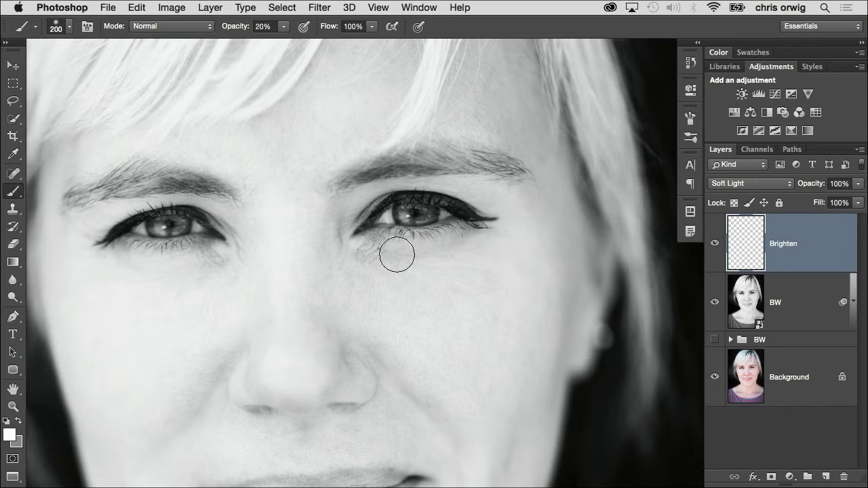
{"action": "left_click", "coordinate": [714, 243]}
{"action": "left_click", "coordinate": [715, 243]}
{"action": "left_click_drag", "start_coordinate": [479, 300], "coordinate": [514, 213]}
{"action": "left_click", "coordinate": [714, 243]}
{"action": "left_click", "coordinate": [715, 243]}
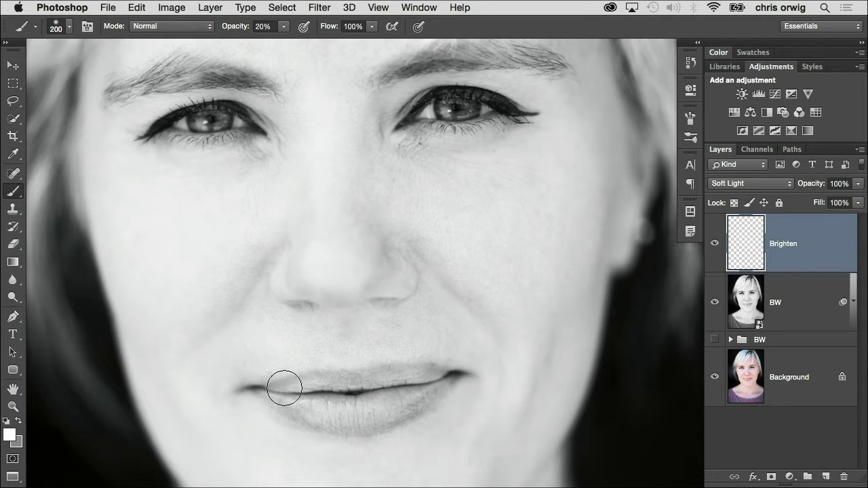
Step: Reduce the brush size to 90 and brighten both irises with white strokes on the Brighten layer
{"action": "left_click_drag", "start_coordinate": [322, 422], "coordinate": [291, 341]}
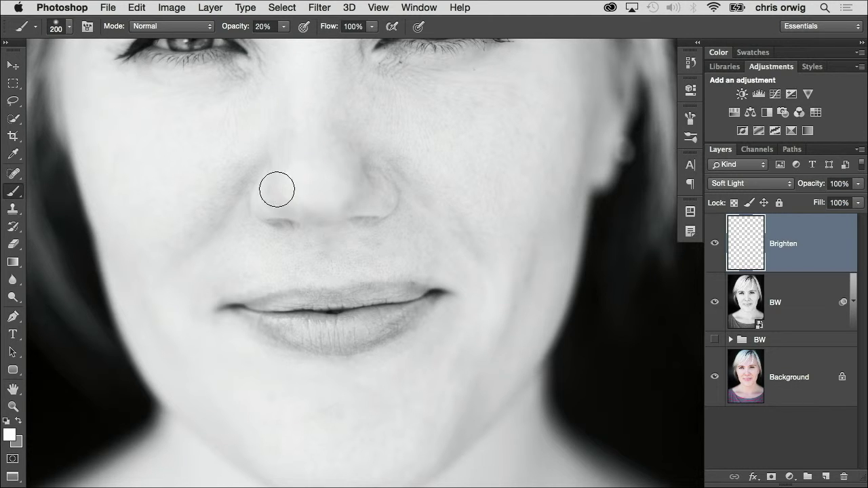
{"action": "scroll", "coordinate": [477, 269], "scroll_direction": "up", "scroll_amount": 5}
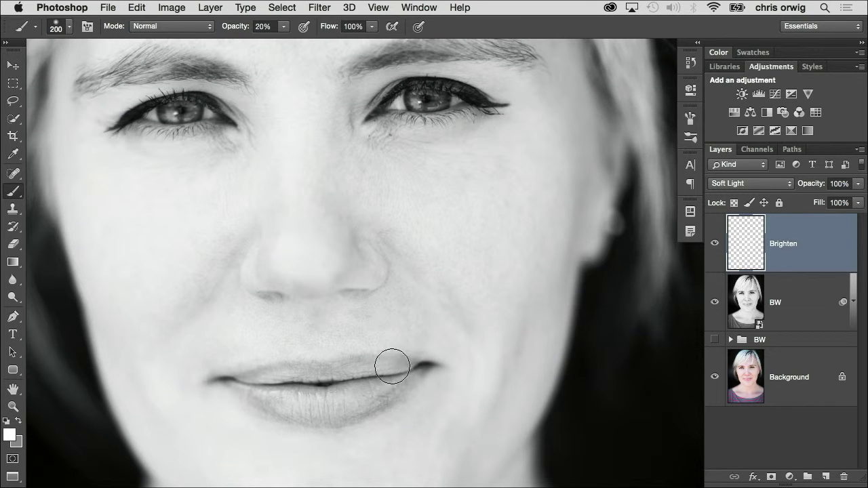
{"action": "key", "text": "bracketleft"}
{"action": "key", "text": "bracketleft"}
{"action": "key", "text": "bracketleft"}
{"action": "mouse_move", "coordinate": [413, 90]}
{"action": "left_mouse_down"}
{"action": "mouse_move", "coordinate": [421, 103]}
{"action": "mouse_move", "coordinate": [438, 101]}
{"action": "left_mouse_up"}
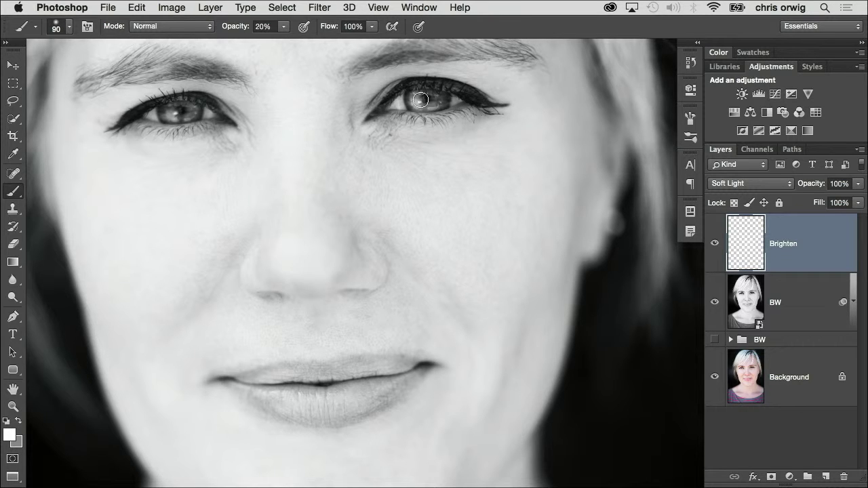
{"action": "left_click_drag", "start_coordinate": [192, 109], "coordinate": [178, 111]}
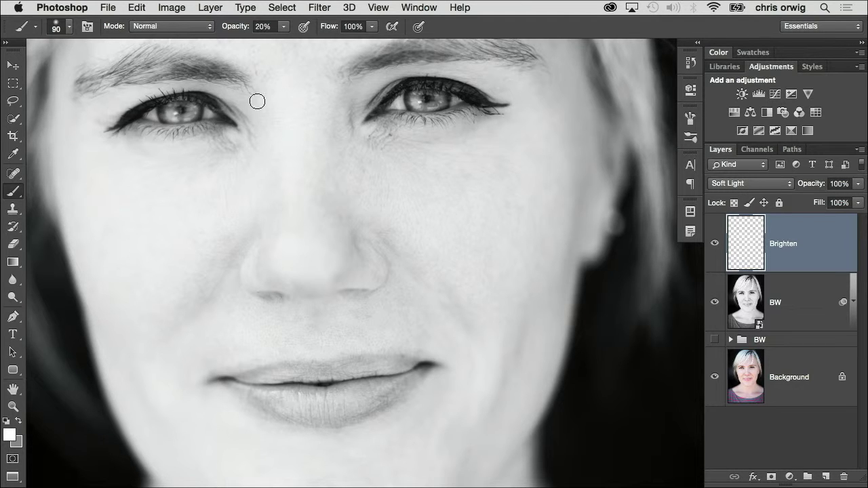
Step: Compare the portrait with the Brighten layer on and off, and leave the layer hidden
{"action": "left_click", "coordinate": [716, 244]}
{"action": "left_click", "coordinate": [715, 245]}
{"action": "left_click", "coordinate": [715, 246]}
{"action": "left_click", "coordinate": [715, 244]}
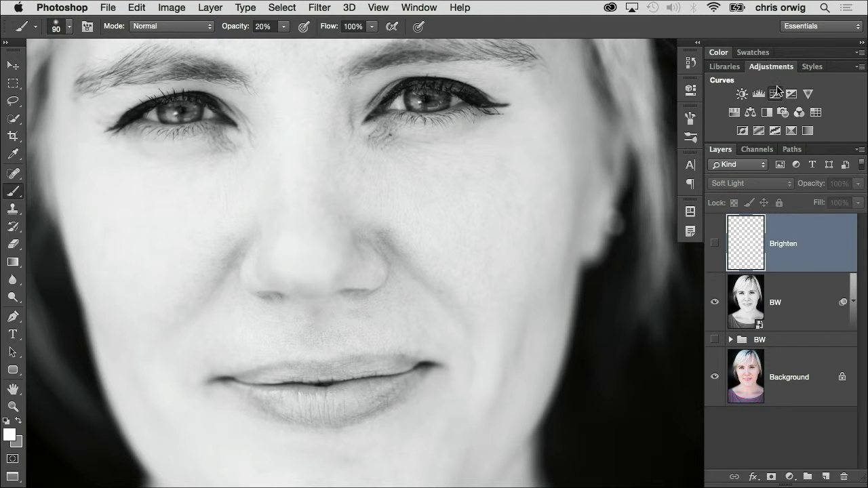
Step: Add a Curves adjustment layer above Brighten with raised midtones and a lifted black point, and invert its mask to black
{"action": "left_click", "coordinate": [776, 93]}
{"action": "left_click", "coordinate": [583, 216]}
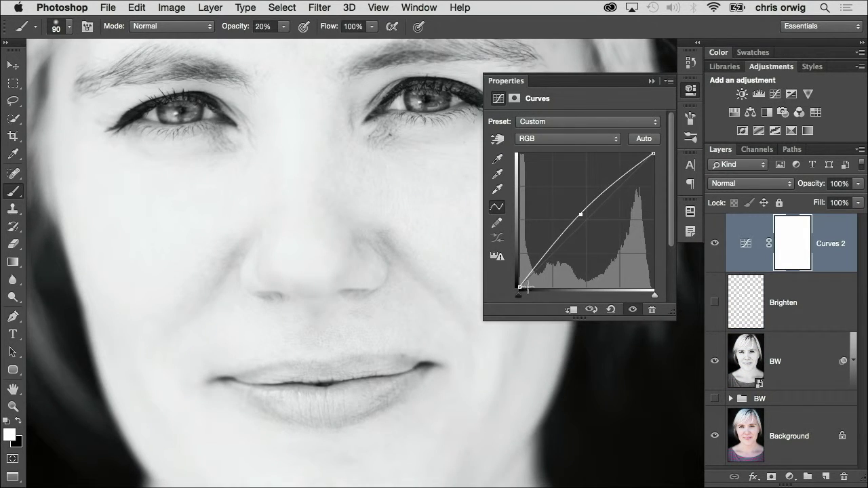
{"action": "left_click_drag", "start_coordinate": [519, 287], "coordinate": [519, 277]}
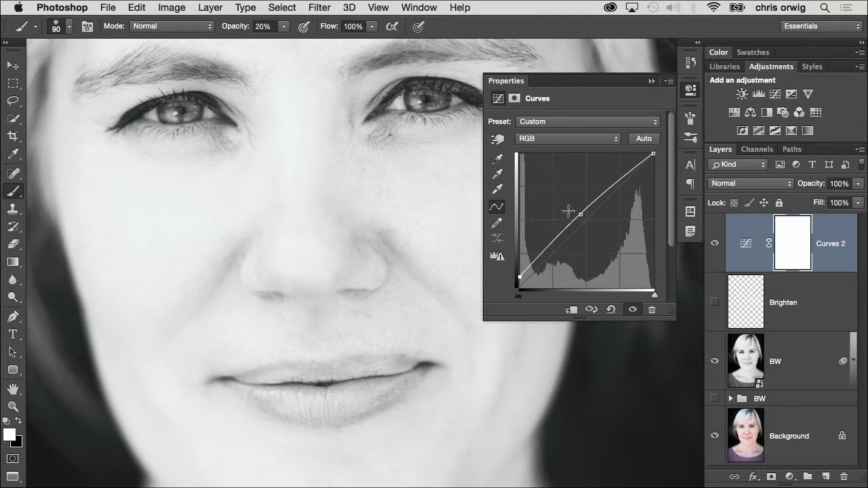
{"action": "left_click_drag", "start_coordinate": [580, 215], "coordinate": [583, 213]}
{"action": "left_click_drag", "start_coordinate": [522, 276], "coordinate": [520, 272]}
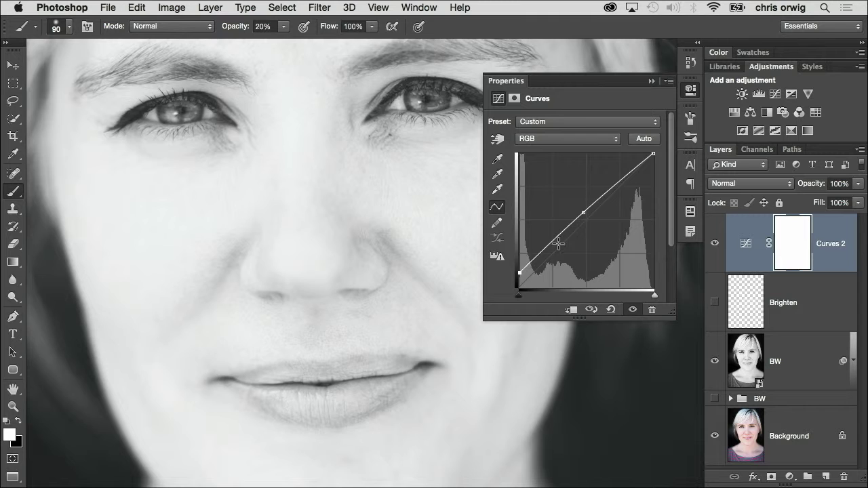
{"action": "mouse_move", "coordinate": [583, 212]}
{"action": "left_mouse_down"}
{"action": "mouse_move", "coordinate": [582, 201]}
{"action": "mouse_move", "coordinate": [583, 215]}
{"action": "left_mouse_up"}
{"action": "left_click", "coordinate": [515, 100]}
{"action": "left_click", "coordinate": [631, 289]}
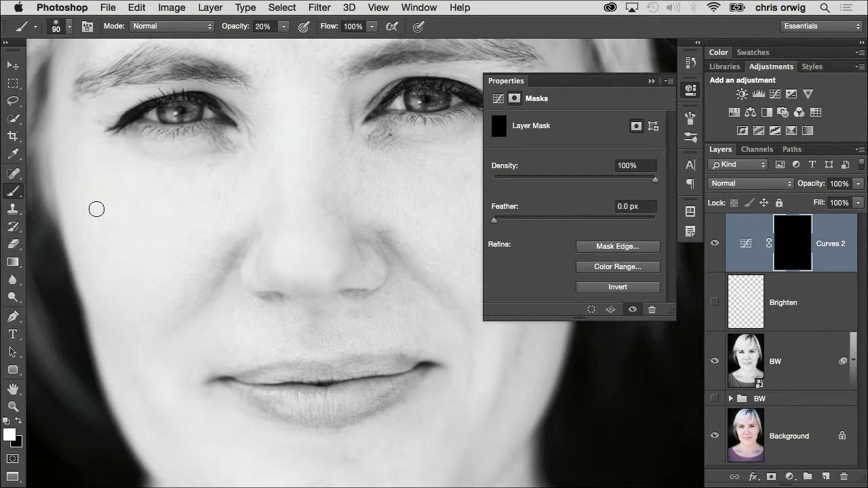
Step: Paint white on the Curves mask over the shadows around the nose at 40% brush opacity, and under the eye at 77%
{"action": "left_click", "coordinate": [285, 27]}
{"action": "left_click_drag", "start_coordinate": [286, 40], "coordinate": [298, 40]}
{"action": "left_click_drag", "start_coordinate": [245, 244], "coordinate": [245, 252]}
{"action": "left_click_drag", "start_coordinate": [264, 300], "coordinate": [270, 299]}
{"action": "mouse_move", "coordinate": [372, 294]}
{"action": "left_mouse_down"}
{"action": "mouse_move", "coordinate": [344, 289]}
{"action": "mouse_move", "coordinate": [370, 288]}
{"action": "mouse_move", "coordinate": [372, 230]}
{"action": "mouse_move", "coordinate": [387, 245]}
{"action": "left_mouse_up"}
{"action": "left_click_drag", "start_coordinate": [285, 32], "coordinate": [288, 45]}
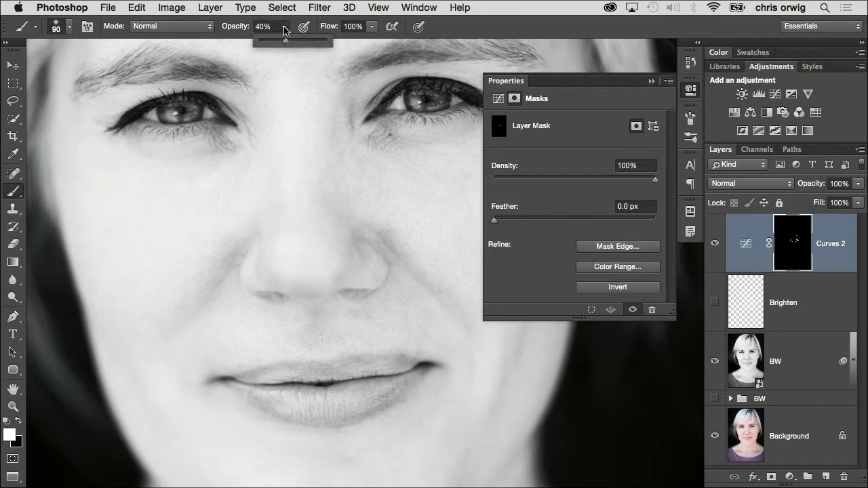
{"action": "left_click", "coordinate": [245, 133]}
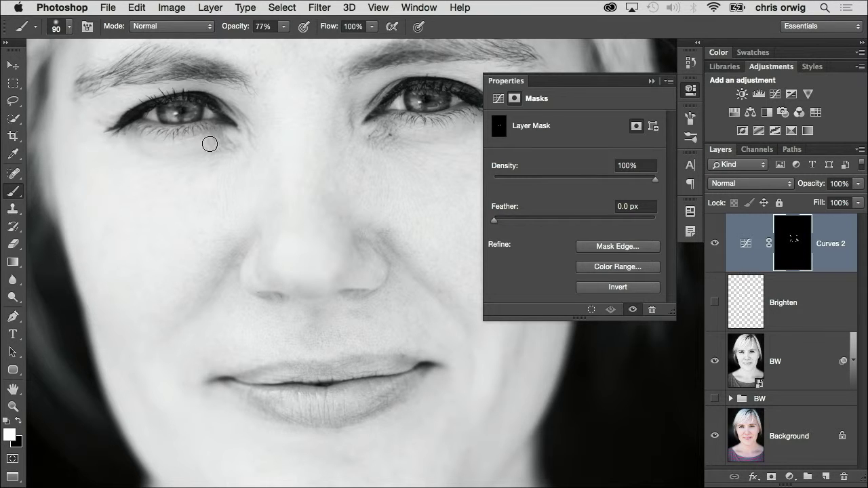
Step: Paint white on the Curves mask under the other eye, set brush opacity to 100%, and raise the curve's midtone point further
{"action": "left_click_drag", "start_coordinate": [386, 140], "coordinate": [390, 133]}
{"action": "key", "text": "6"}
{"action": "key", "text": "4"}
{"action": "key", "text": "5"}
{"action": "key", "text": "7"}
{"action": "key", "text": "8"}
{"action": "key", "text": "5"}
{"action": "left_click", "coordinate": [498, 99]}
{"action": "left_click_drag", "start_coordinate": [583, 219], "coordinate": [572, 186]}
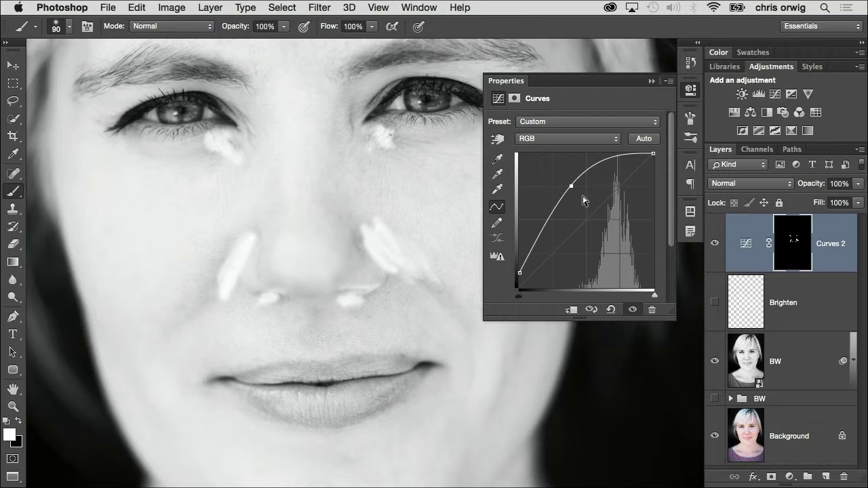
Step: Feather the Curves 2 layer mask by 37.8 px to soften the edges of the painted strokes
{"action": "left_click", "coordinate": [515, 99]}
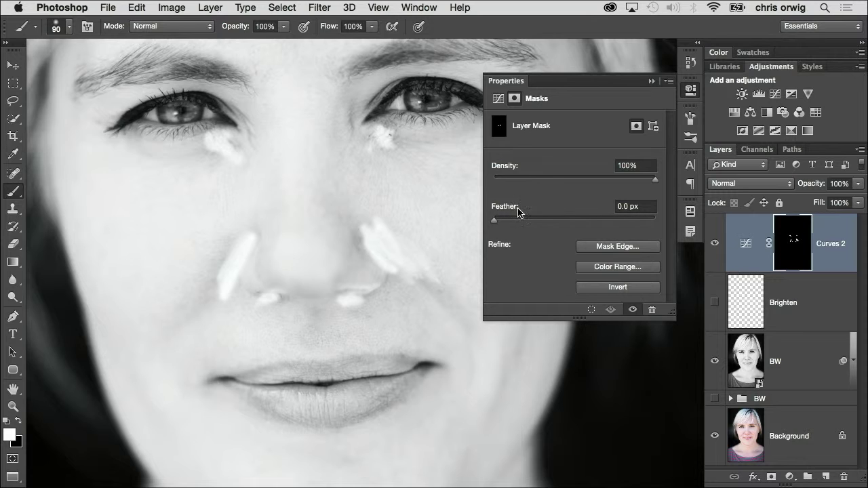
{"action": "left_click_drag", "start_coordinate": [495, 225], "coordinate": [569, 226]}
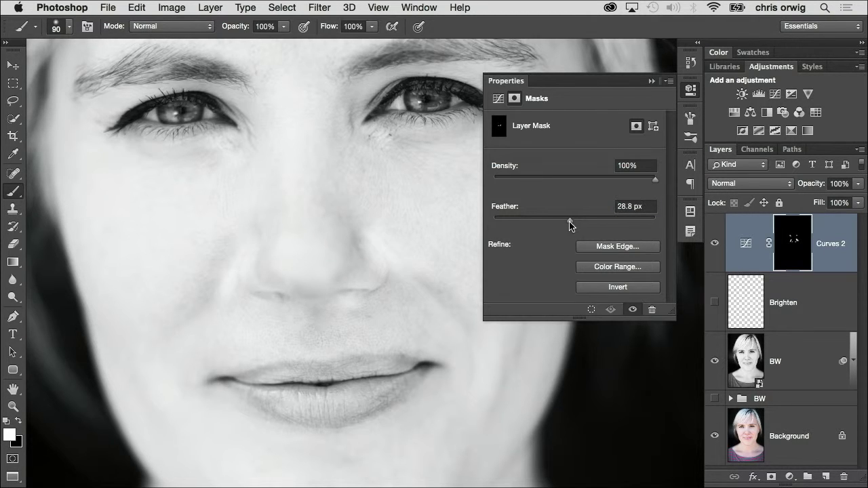
{"action": "left_click_drag", "start_coordinate": [569, 226], "coordinate": [579, 226]}
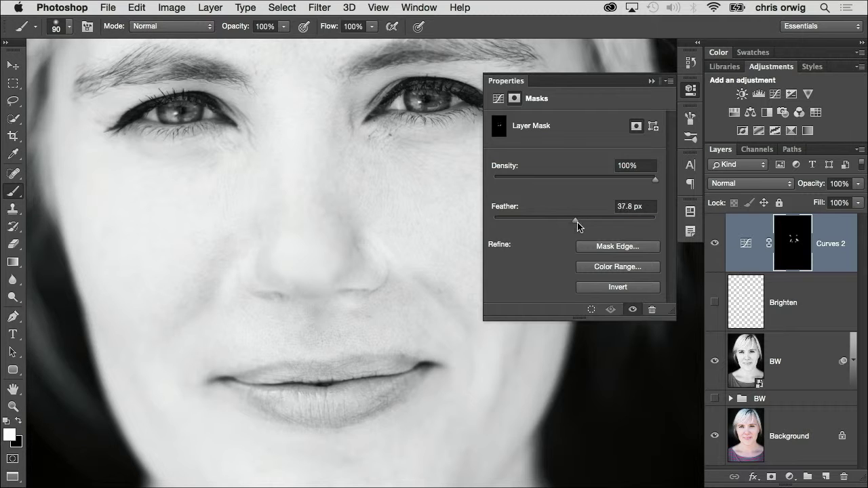
Step: Compare the portrait with and without Curves 2, and reduce that layer's opacity to 59%
{"action": "left_click", "coordinate": [714, 245]}
{"action": "left_click", "coordinate": [715, 243]}
{"action": "left_click", "coordinate": [714, 243]}
{"action": "left_click_drag", "start_coordinate": [857, 187], "coordinate": [835, 198]}
{"action": "left_click", "coordinate": [715, 245]}
{"action": "left_click", "coordinate": [714, 244]}
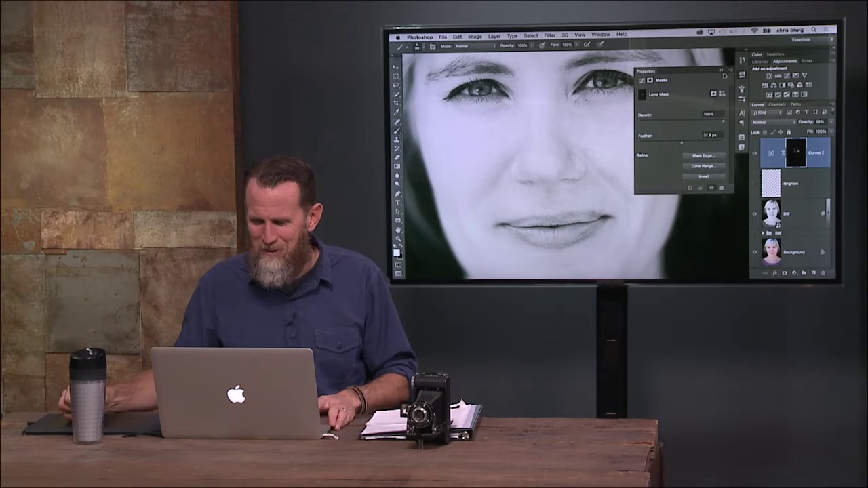
{"action": "left_click", "coordinate": [721, 70]}
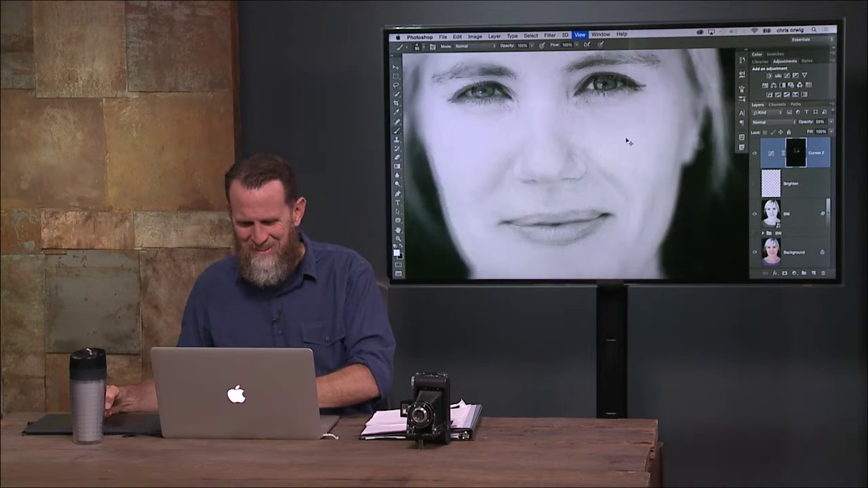
{"action": "key", "text": "super+minus"}
{"action": "key", "text": "super+minus"}
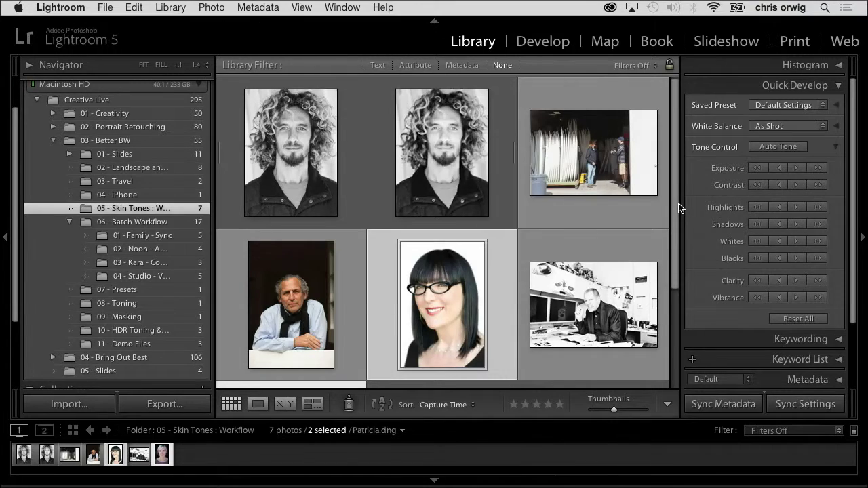
Step: Open the photos selected in Lightroom in Photoshop CC 2014 as copies with Lightroom adjustments
{"action": "key", "text": "super+e"}
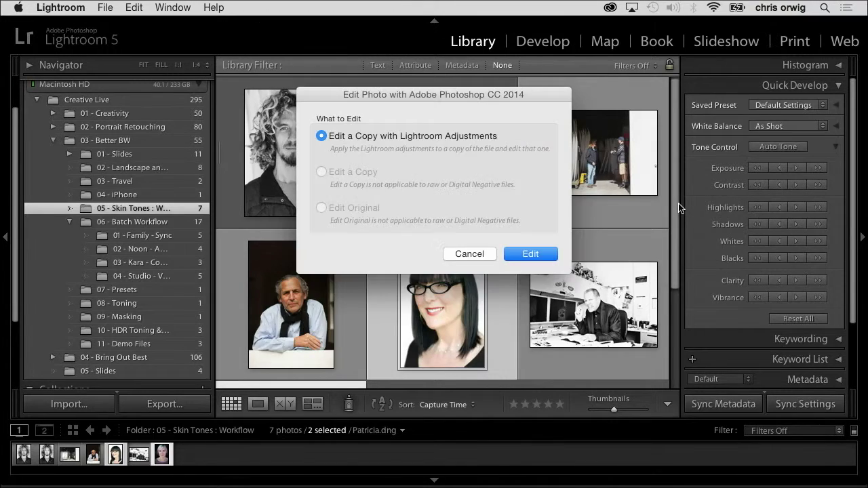
{"action": "left_click", "coordinate": [531, 254]}
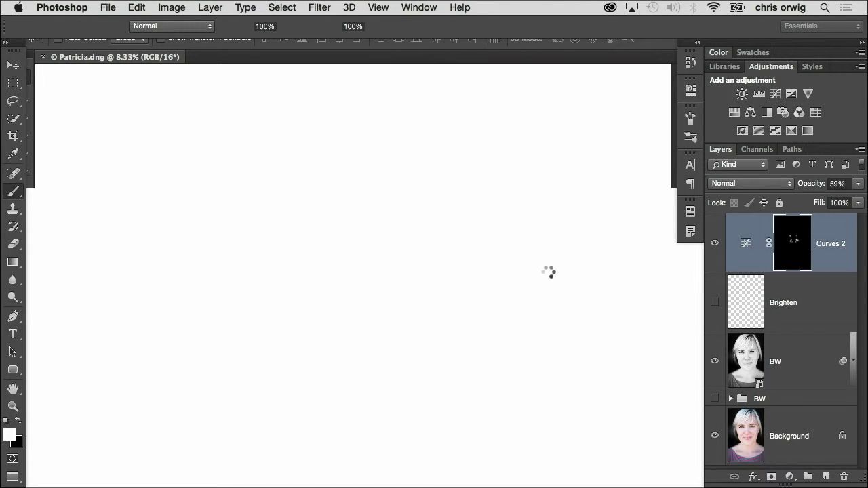
{"action": "key", "text": "super+plus"}
{"action": "key", "text": "super+plus"}
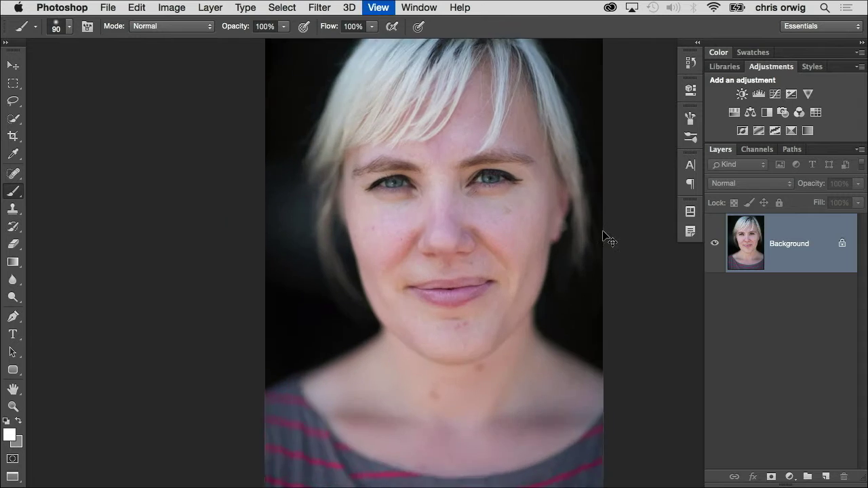
{"action": "left_click_drag", "start_coordinate": [577, 256], "coordinate": [483, 264]}
{"action": "left_click_drag", "start_coordinate": [544, 221], "coordinate": [530, 230]}
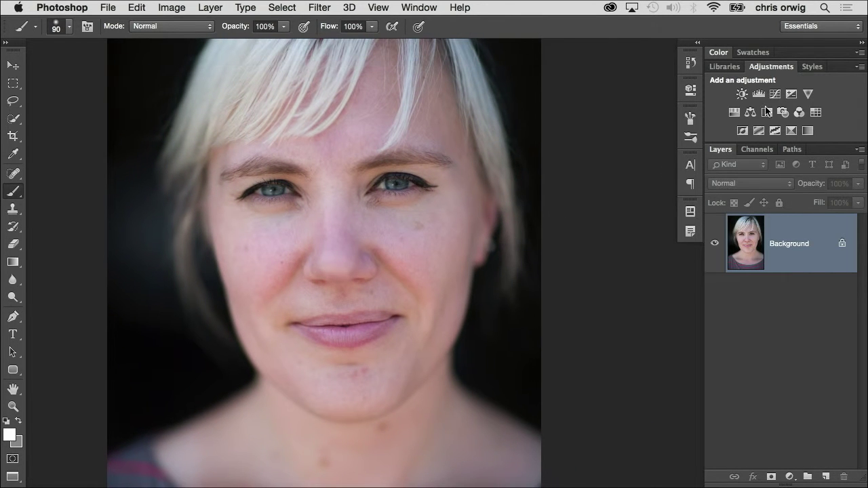
Step: Add a Black & White adjustment layer to the colour portrait with Reds at 168 and Yellows at 145
{"action": "left_click", "coordinate": [767, 112]}
{"action": "left_click_drag", "start_coordinate": [572, 171], "coordinate": [612, 171]}
{"action": "left_click_drag", "start_coordinate": [578, 202], "coordinate": [598, 207]}
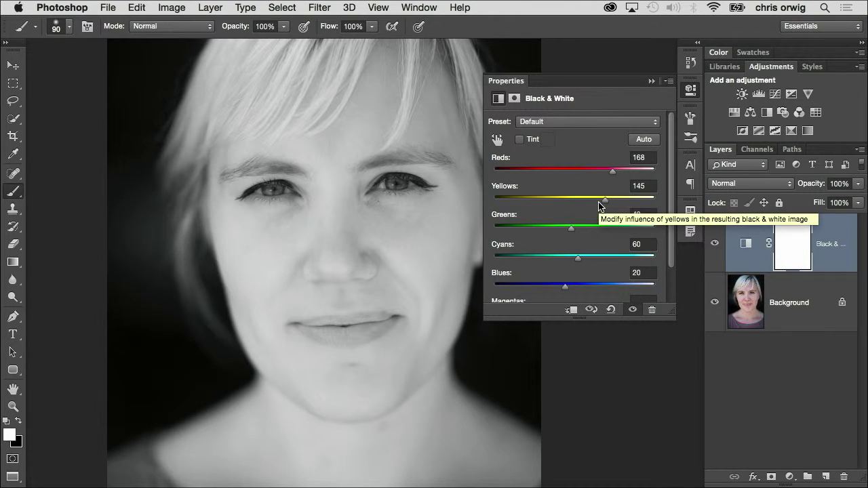
Step: Blend the Black & White layer in Luminosity mode and adjust its sliders to Reds 168 and Yellows 113
{"action": "left_click", "coordinate": [777, 186]}
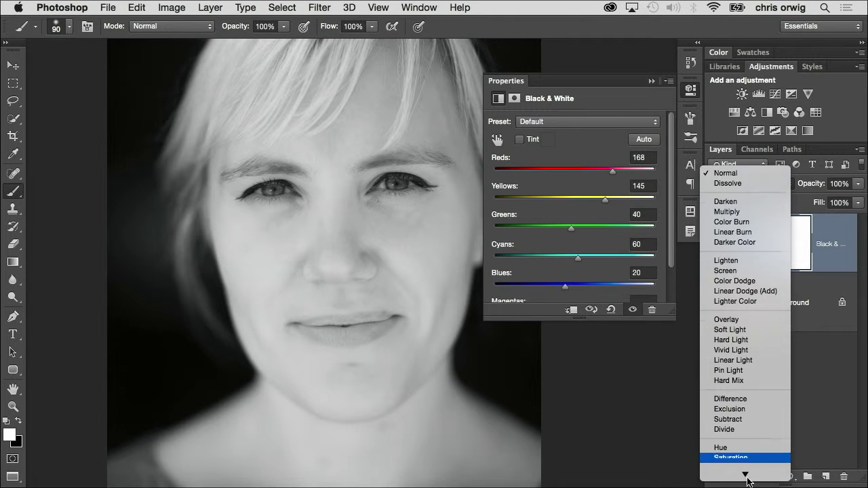
{"action": "left_click", "coordinate": [736, 471]}
{"action": "left_click_drag", "start_coordinate": [604, 204], "coordinate": [581, 201]}
{"action": "mouse_move", "coordinate": [609, 170]}
{"action": "left_mouse_down"}
{"action": "mouse_move", "coordinate": [571, 170]}
{"action": "mouse_move", "coordinate": [596, 172]}
{"action": "left_mouse_up"}
{"action": "left_click_drag", "start_coordinate": [582, 201], "coordinate": [606, 201]}
{"action": "left_click_drag", "start_coordinate": [597, 172], "coordinate": [595, 201]}
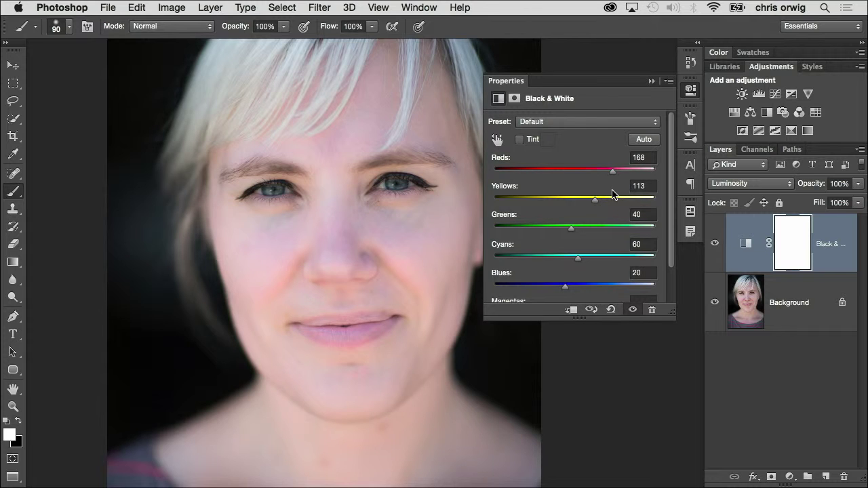
Step: Add a Hue/Saturation adjustment layer and lower the saturation of the skin's Reds to -29
{"action": "left_click", "coordinate": [734, 112]}
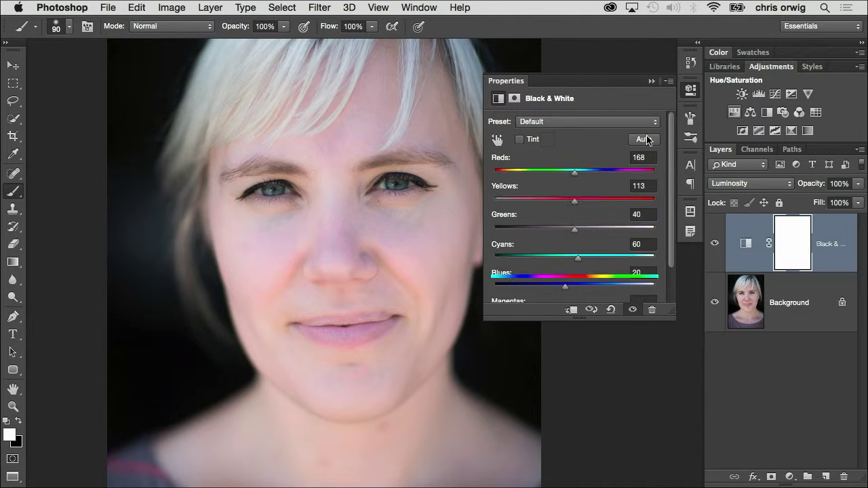
{"action": "left_click", "coordinate": [403, 259]}
{"action": "left_click_drag", "start_coordinate": [576, 200], "coordinate": [551, 204]}
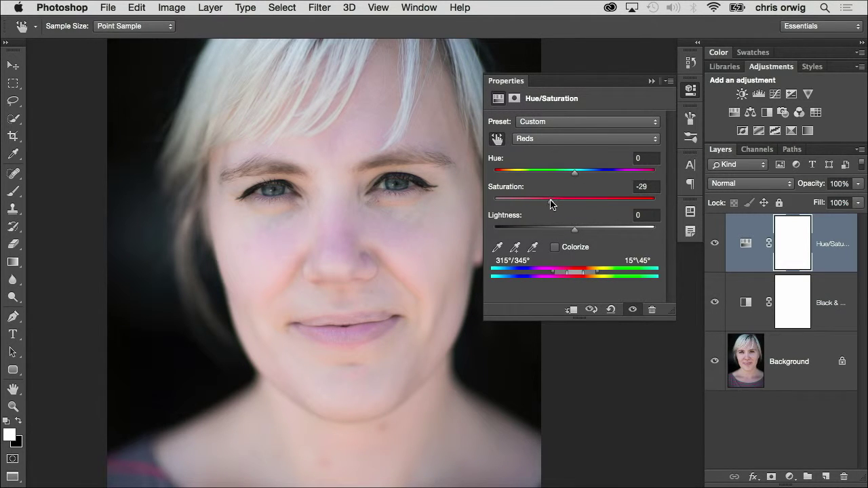
{"action": "left_click", "coordinate": [651, 81]}
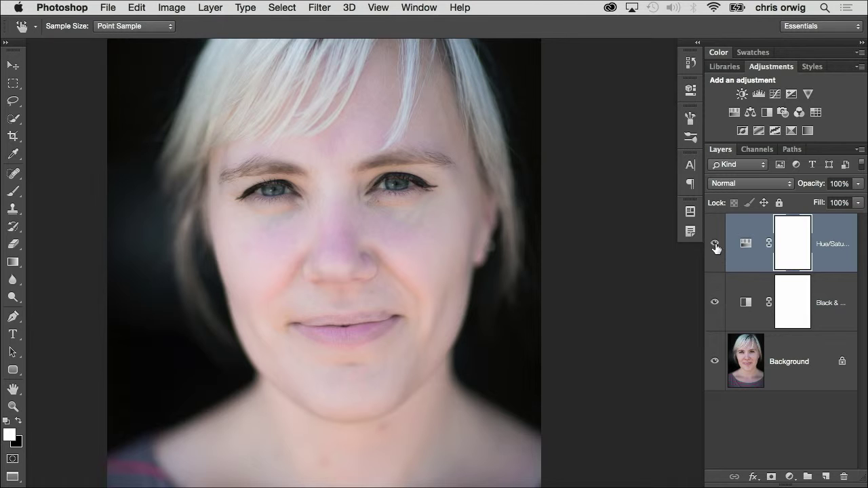
Step: Compare the portrait with and without the Hue/Saturation and Black & White layers, and leave both layers hidden
{"action": "left_click", "coordinate": [715, 244]}
{"action": "left_click", "coordinate": [714, 303]}
{"action": "left_click", "coordinate": [713, 302]}
{"action": "left_click", "coordinate": [712, 304]}
{"action": "left_click", "coordinate": [711, 304]}
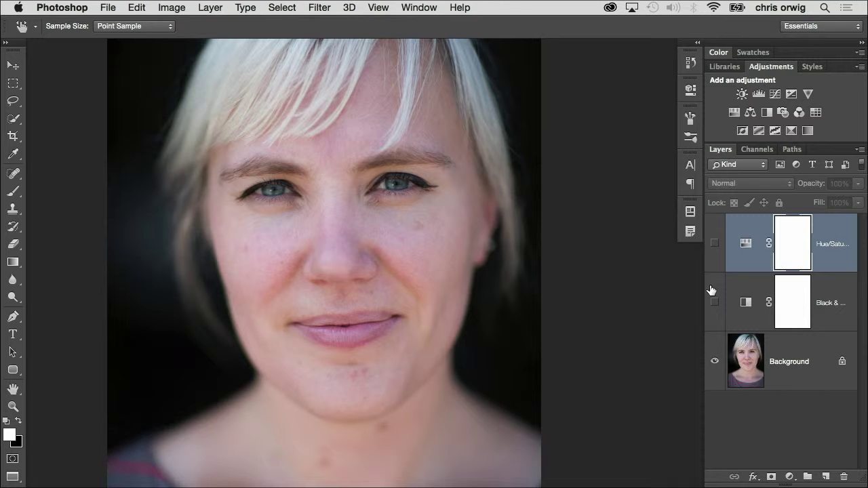
{"action": "key", "text": "super+Tab"}
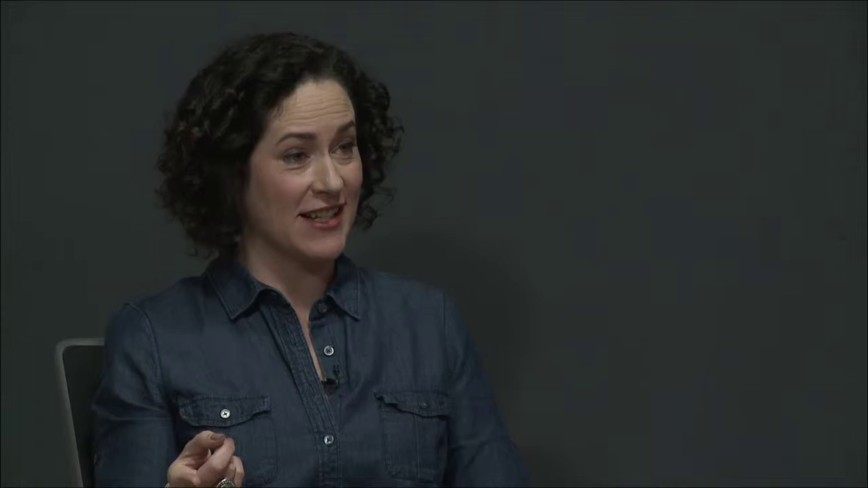
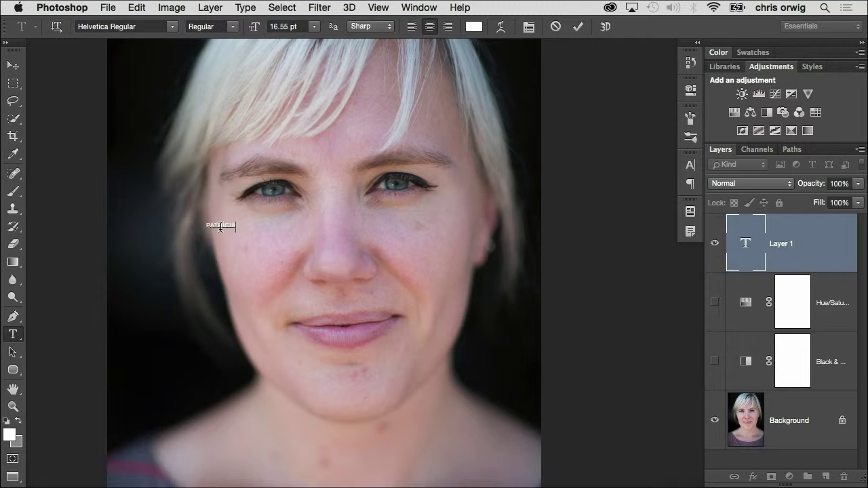
Step: Enlarge the name text to 189.55 pt and move it up over the hair and forehead
{"action": "left_click_drag", "start_coordinate": [255, 34], "coordinate": [372, 35]}
{"action": "key", "text": "super+Return"}
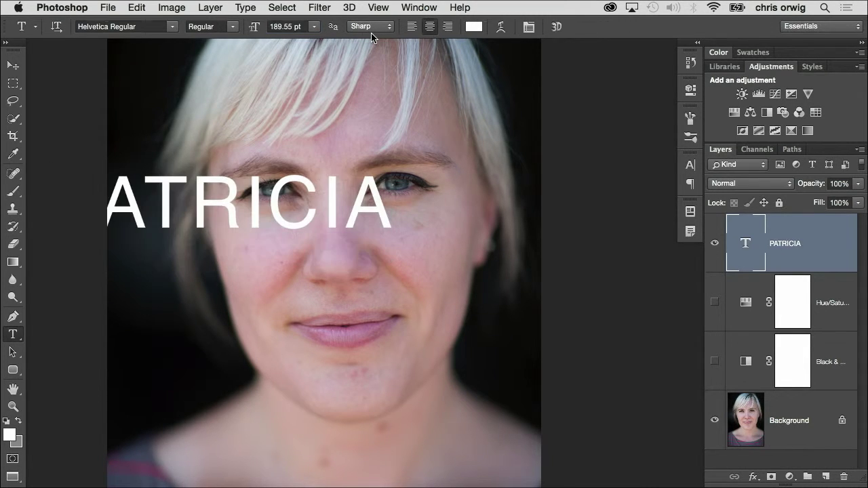
{"action": "key", "text": "v"}
{"action": "left_click_drag", "start_coordinate": [279, 219], "coordinate": [363, 127]}
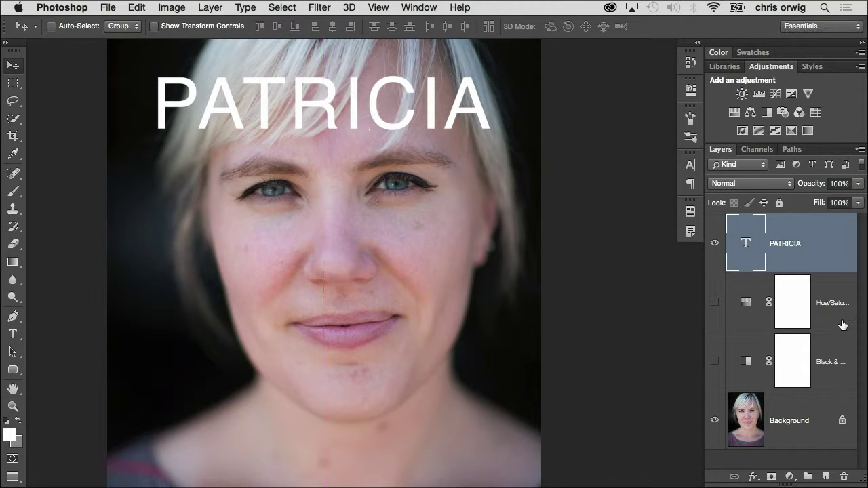
Step: Add a red 21 px outside Stroke effect to the text layer
{"action": "left_click", "coordinate": [753, 477]}
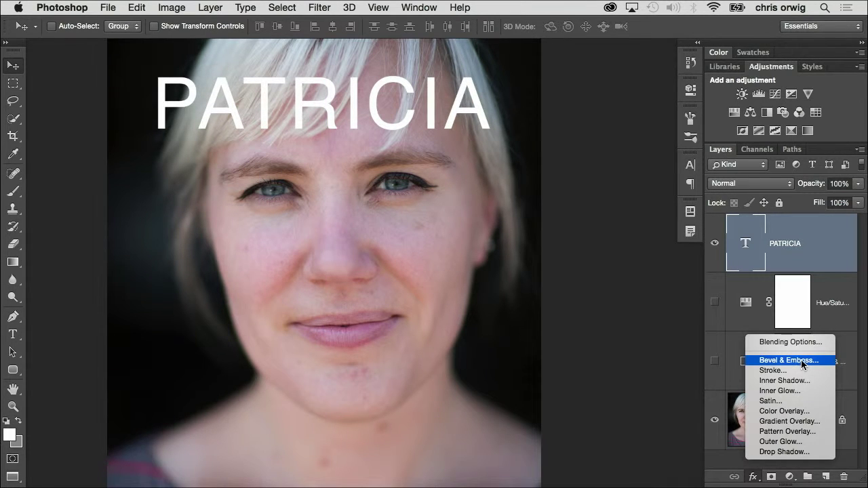
{"action": "left_click", "coordinate": [775, 370]}
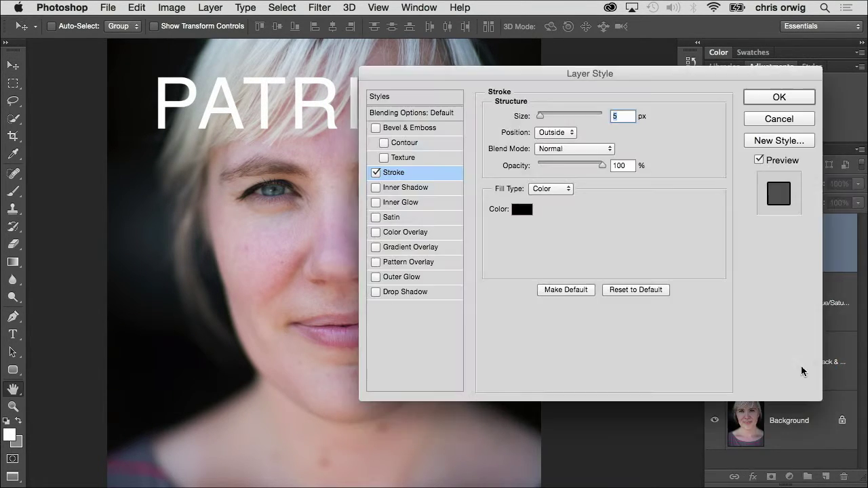
{"action": "left_click", "coordinate": [523, 209]}
{"action": "left_click", "coordinate": [413, 121]}
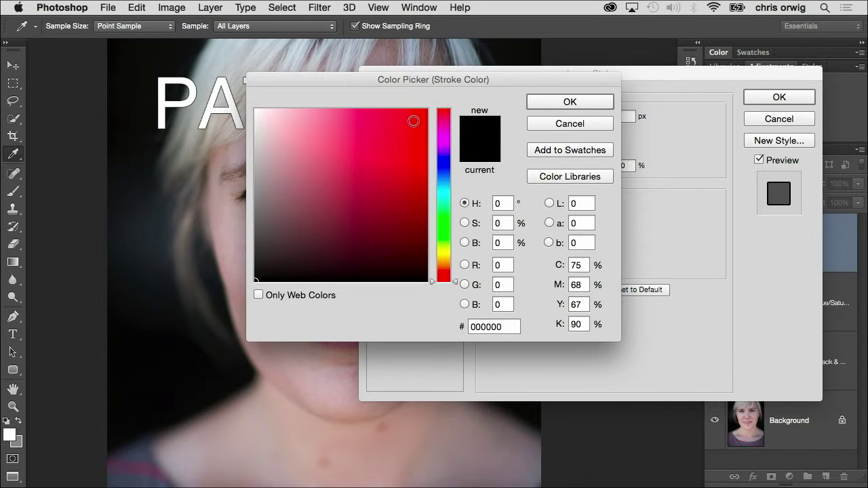
{"action": "left_click", "coordinate": [571, 103]}
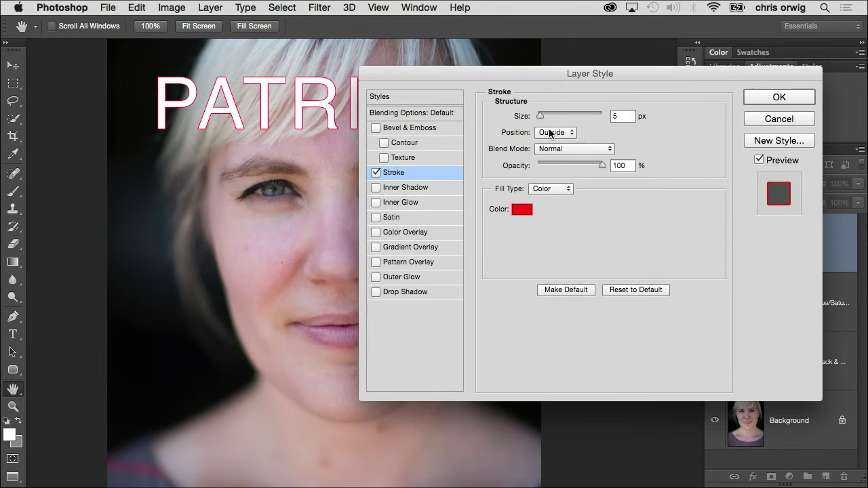
{"action": "left_click_drag", "start_coordinate": [542, 115], "coordinate": [547, 118]}
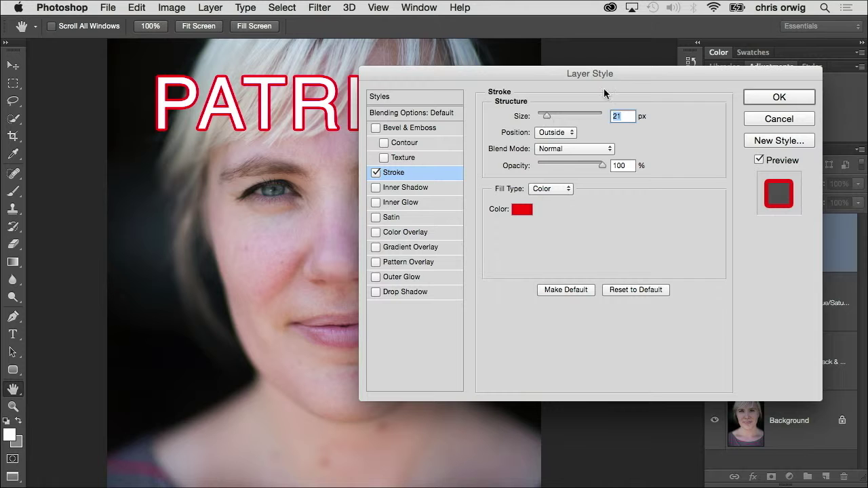
{"action": "left_click", "coordinate": [759, 93]}
Step: Compare the text layer's Fill at 0% and 100% and its overall Opacity, leaving both at 100%
{"action": "key", "text": "super+equal"}
{"action": "mouse_move", "coordinate": [471, 72]}
{"action": "left_mouse_down"}
{"action": "mouse_move", "coordinate": [531, 187]}
{"action": "mouse_move", "coordinate": [528, 230]}
{"action": "left_mouse_up"}
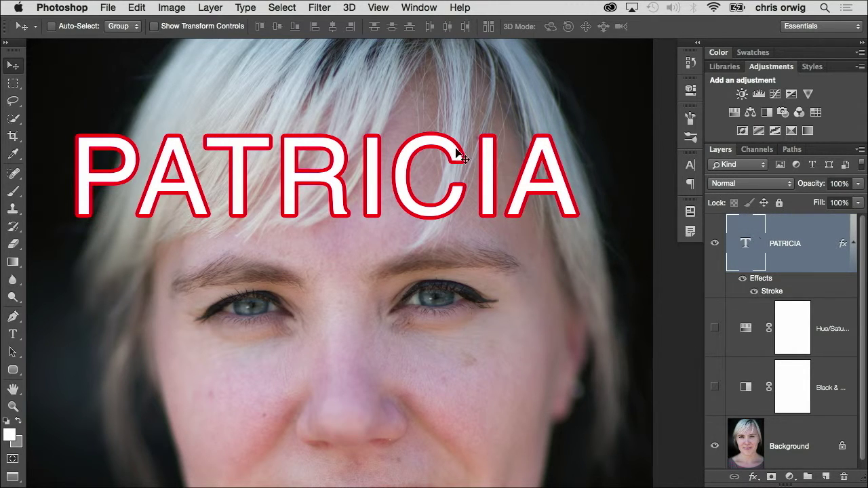
{"action": "left_click", "coordinate": [859, 203]}
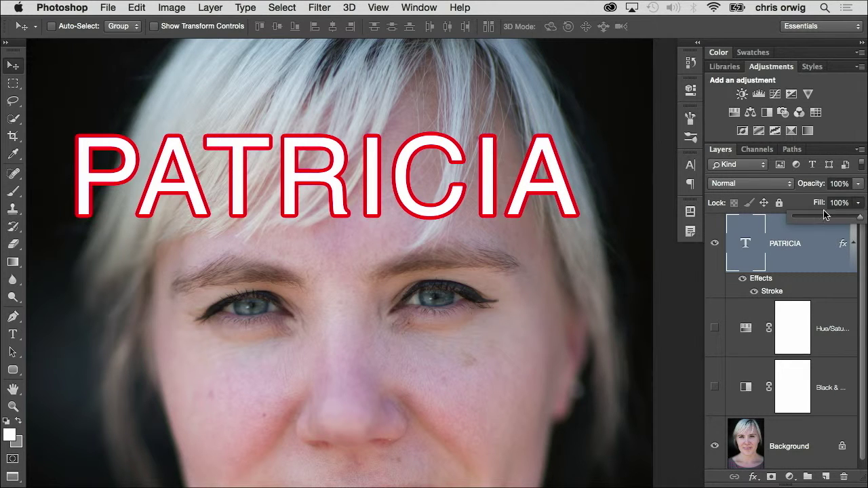
{"action": "left_click_drag", "start_coordinate": [804, 218], "coordinate": [788, 219]}
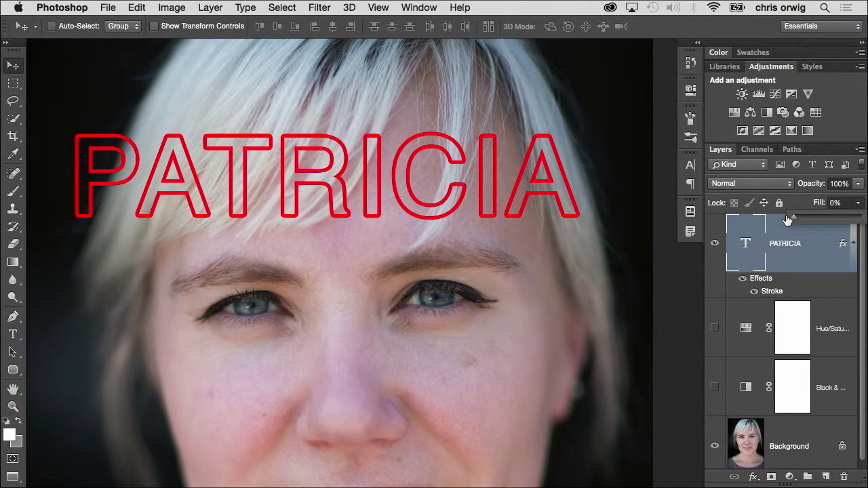
{"action": "left_click_drag", "start_coordinate": [792, 219], "coordinate": [865, 217]}
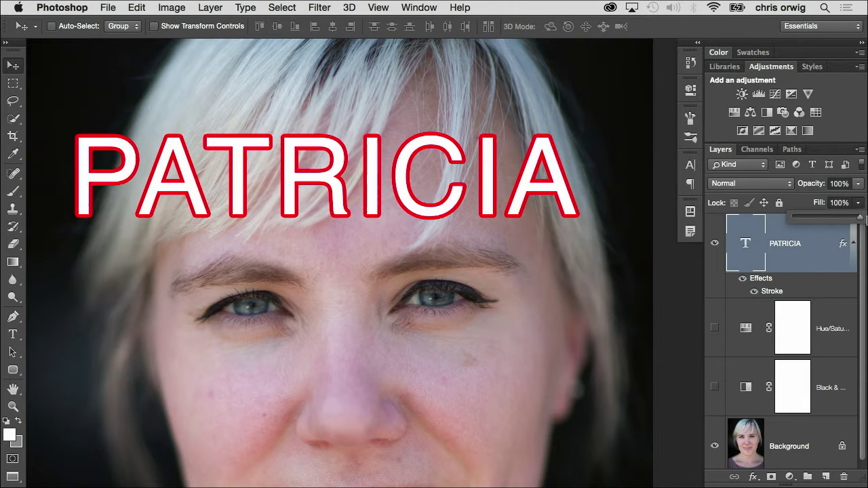
{"action": "mouse_move", "coordinate": [858, 187]}
{"action": "left_mouse_down"}
{"action": "mouse_move", "coordinate": [847, 201]}
{"action": "mouse_move", "coordinate": [799, 201]}
{"action": "mouse_move", "coordinate": [866, 202]}
{"action": "left_mouse_up"}
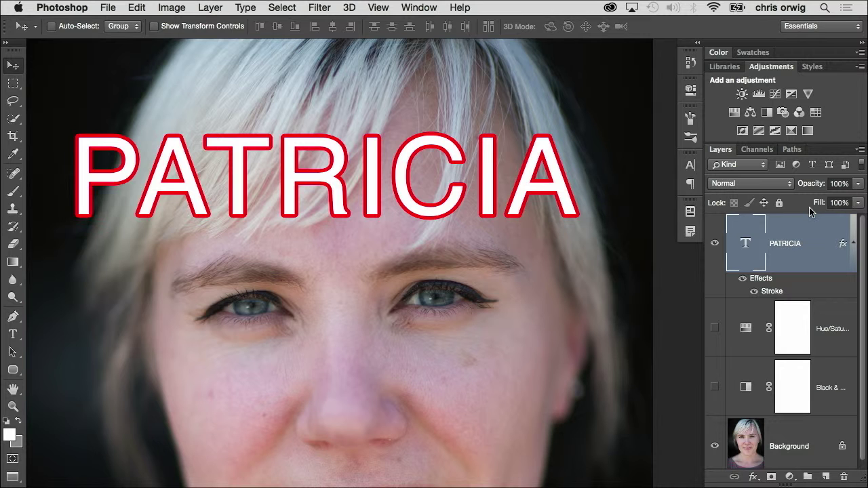
Step: Switch to Lightroom and open the portrait of the man with the black scarf in Loupe view
{"action": "key", "text": "super+Tab"}
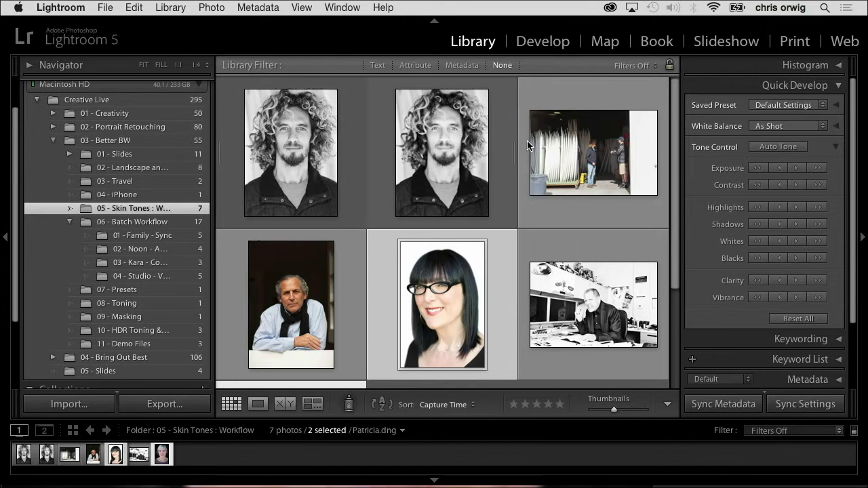
{"action": "scroll", "coordinate": [285, 258], "scroll_direction": "down", "scroll_amount": 2}
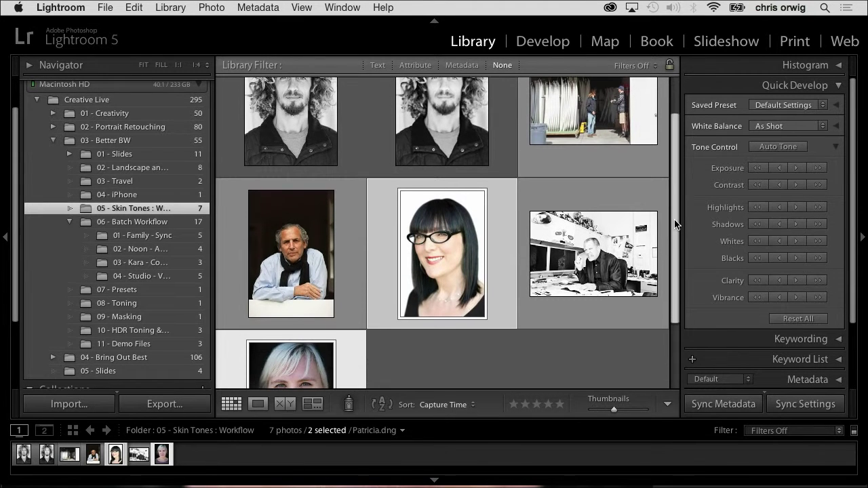
{"action": "double_click", "coordinate": [263, 261]}
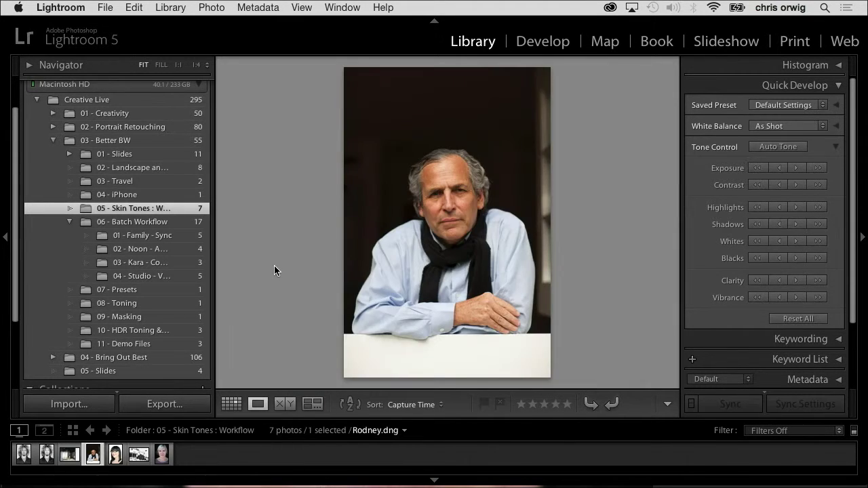
Step: Examine the man's face up close in Develop and collapse the HSL settings
{"action": "key", "text": "r"}
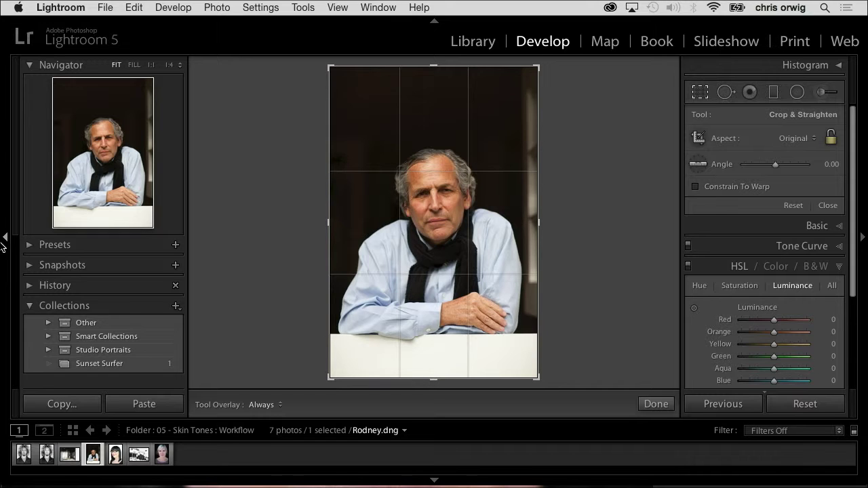
{"action": "key", "text": "super+equal"}
{"action": "left_click", "coordinate": [169, 66]}
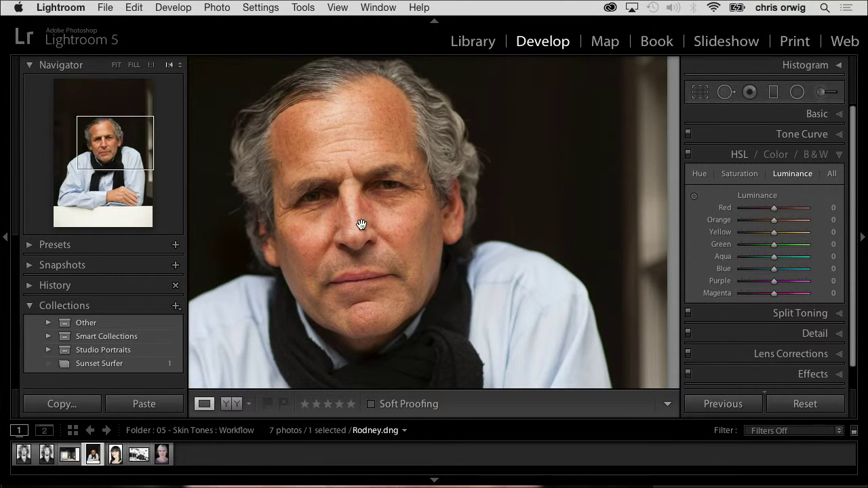
{"action": "left_click_drag", "start_coordinate": [342, 241], "coordinate": [397, 195]}
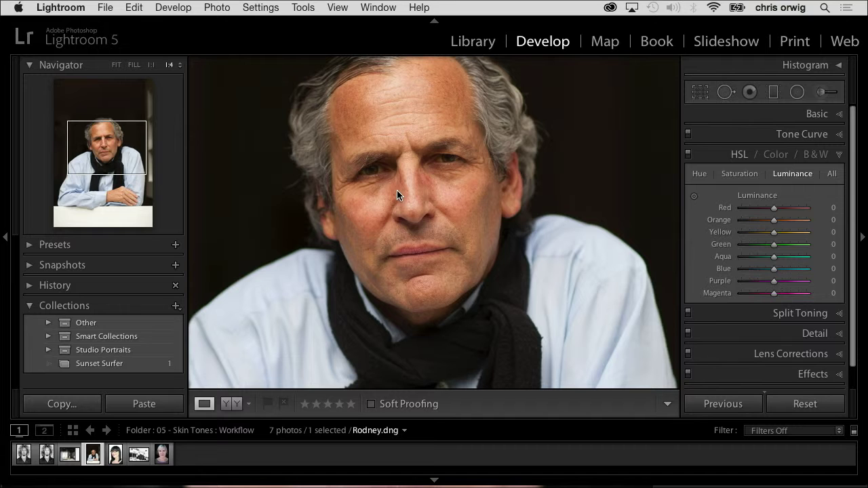
{"action": "left_click", "coordinate": [839, 156]}
{"action": "left_click", "coordinate": [495, 334]}
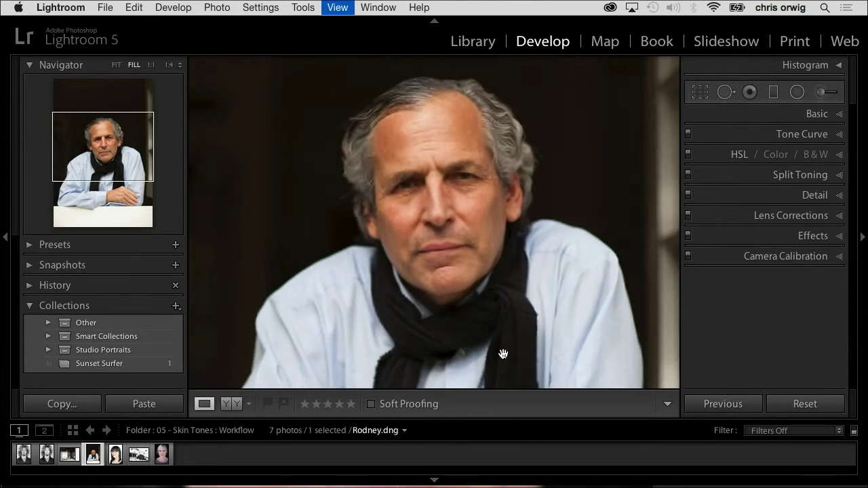
Step: Crop off most of the white ledge below the man's arms and part of the dark background above his head
{"action": "key", "text": "r"}
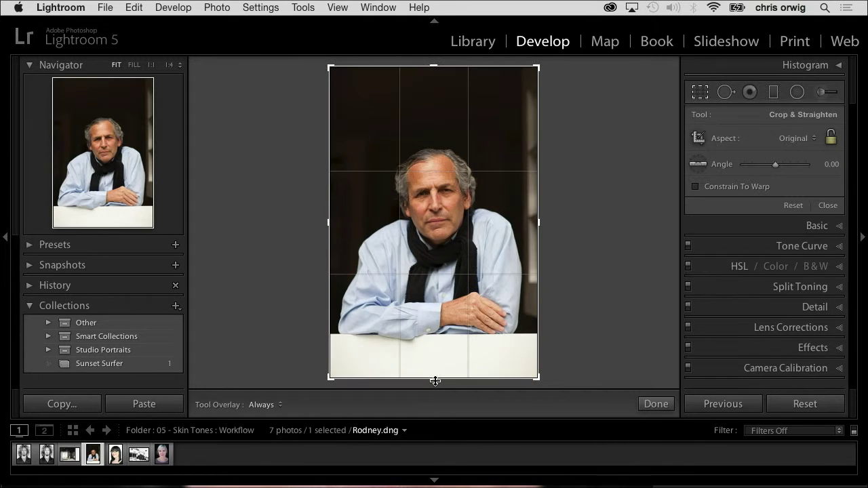
{"action": "left_click_drag", "start_coordinate": [436, 380], "coordinate": [434, 362]}
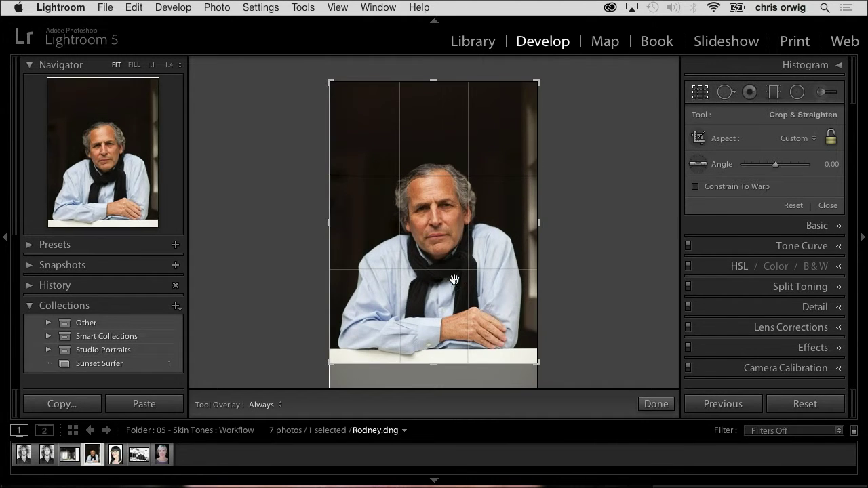
{"action": "left_click_drag", "start_coordinate": [436, 82], "coordinate": [438, 117]}
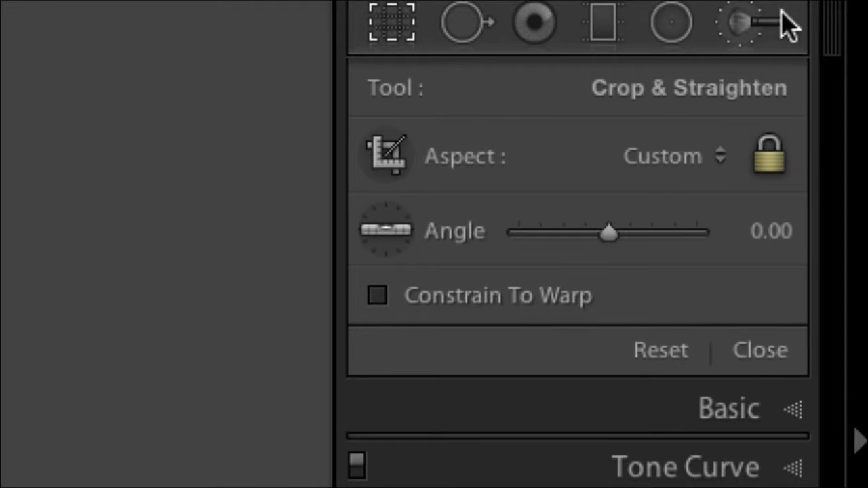
Step: Unlock and relock the crop's aspect ratio repeatedly to demonstrate the lock, leaving it locked
{"action": "left_click", "coordinate": [775, 166]}
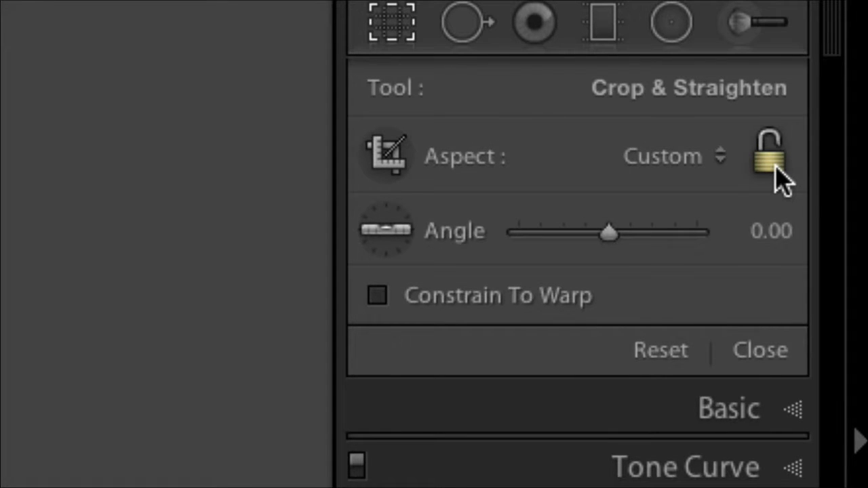
{"action": "left_click", "coordinate": [777, 169]}
{"action": "left_click", "coordinate": [777, 168]}
{"action": "left_click", "coordinate": [776, 168]}
{"action": "left_click", "coordinate": [777, 168]}
{"action": "left_click", "coordinate": [777, 169]}
{"action": "left_click", "coordinate": [777, 169]}
{"action": "left_click", "coordinate": [777, 168]}
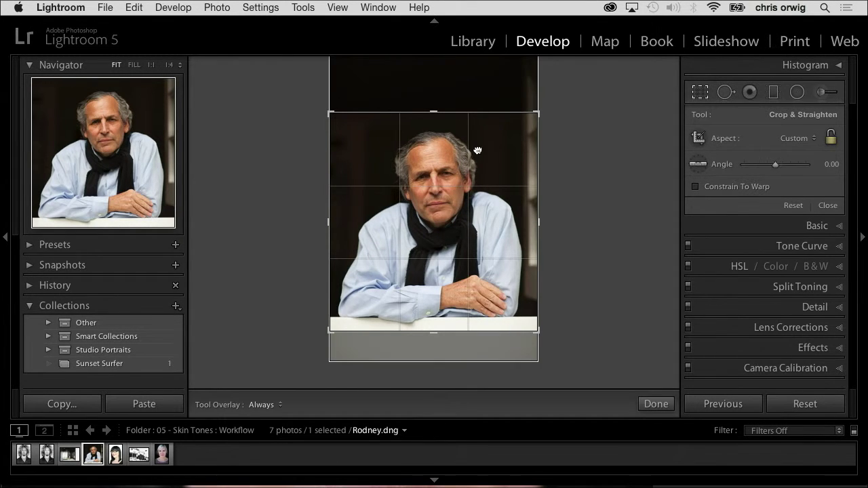
Step: Apply the crop, then reopen it to check the hidden areas of the original and finish cropping
{"action": "key", "text": "Return"}
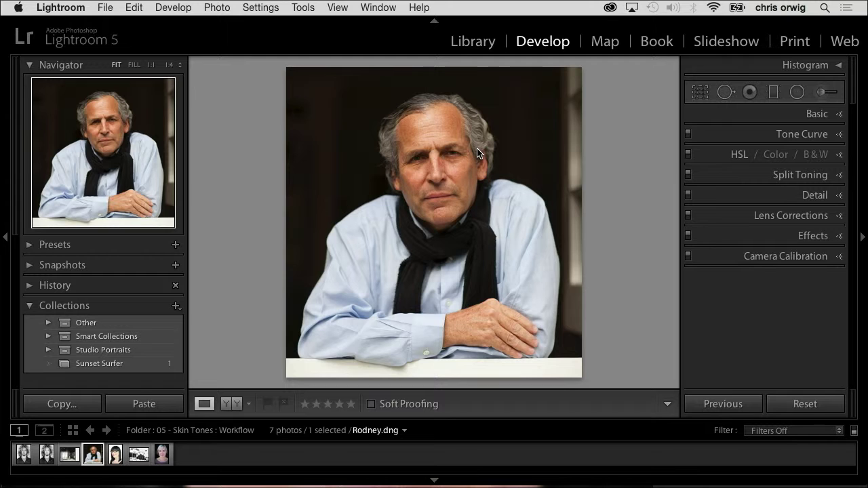
{"action": "key", "text": "r"}
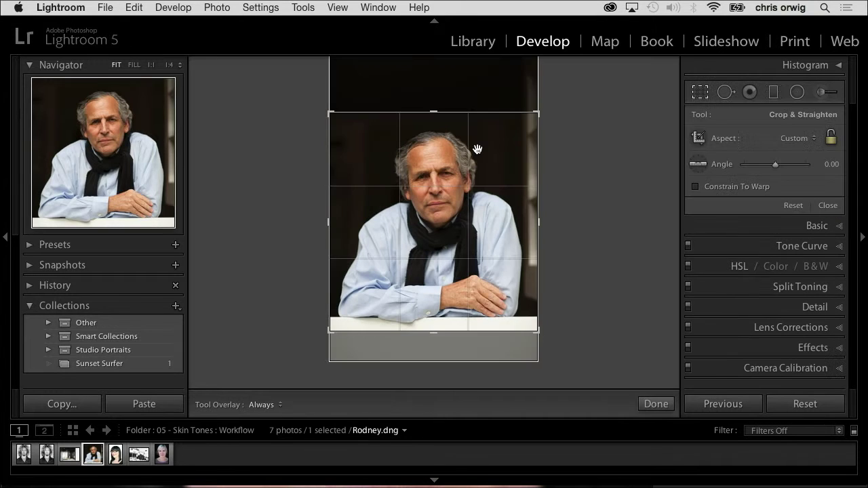
{"action": "left_click", "coordinate": [656, 404]}
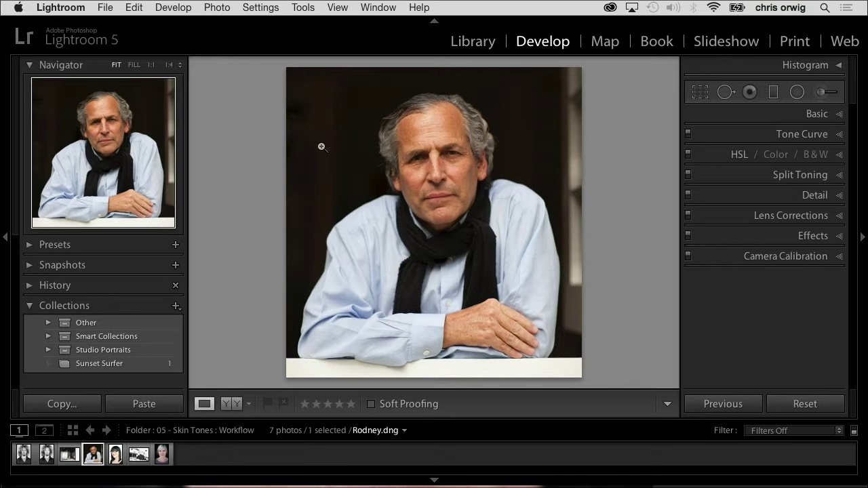
Step: Tighten the crop slightly along the photo's right side and above the man's head, and apply it
{"action": "key", "text": "r"}
{"action": "left_click_drag", "start_coordinate": [540, 222], "coordinate": [536, 222]}
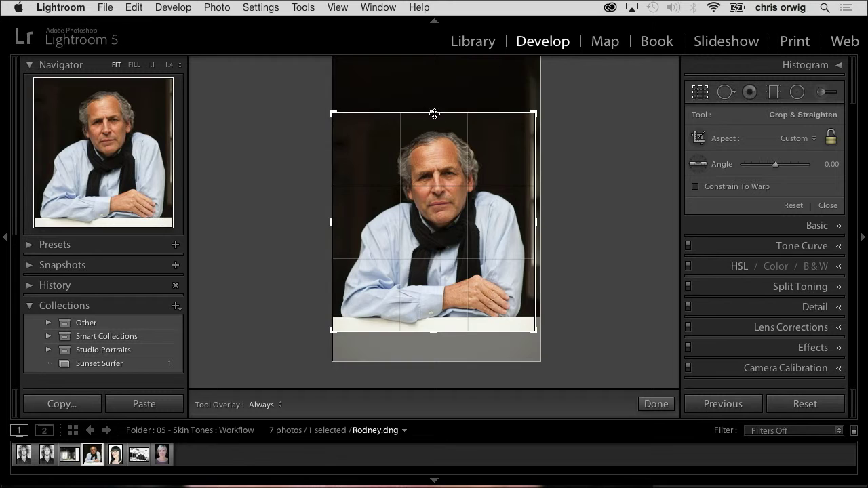
{"action": "left_click_drag", "start_coordinate": [431, 112], "coordinate": [433, 118]}
{"action": "key", "text": "r"}
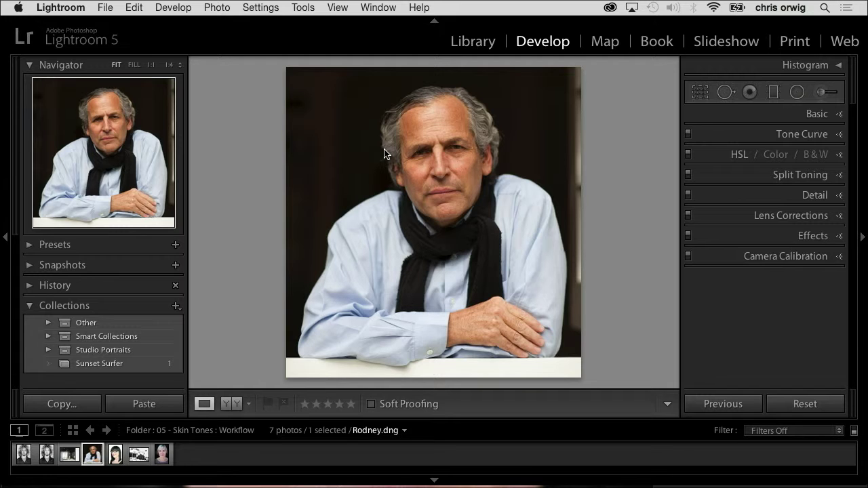
Step: Convert the portrait to black and white with Exposure +1.25, Contrast +18, Highlights −43, Shadows +14, Blacks −59 and Clarity +11
{"action": "key", "text": "v"}
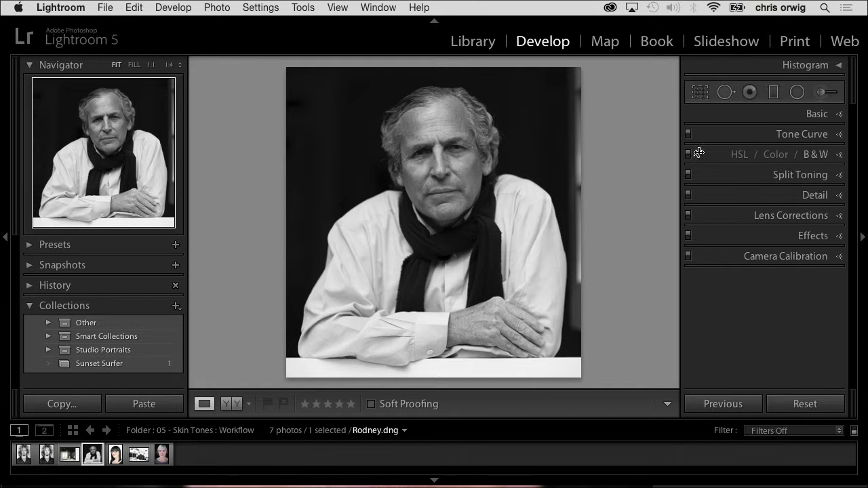
{"action": "left_click", "coordinate": [818, 117]}
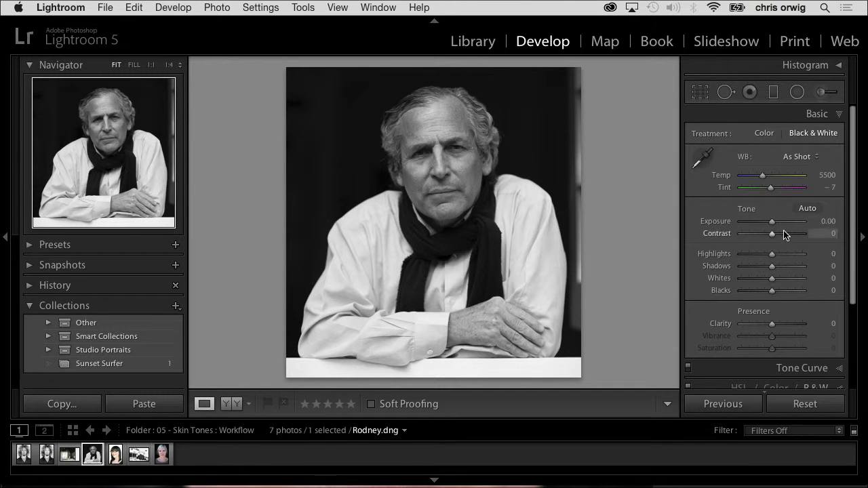
{"action": "left_click_drag", "start_coordinate": [771, 223], "coordinate": [782, 234]}
{"action": "left_click_drag", "start_coordinate": [772, 291], "coordinate": [763, 255]}
{"action": "mouse_move", "coordinate": [781, 225]}
{"action": "left_mouse_down"}
{"action": "mouse_move", "coordinate": [786, 233]}
{"action": "mouse_move", "coordinate": [779, 225]}
{"action": "left_mouse_up"}
{"action": "left_click_drag", "start_coordinate": [772, 324], "coordinate": [776, 324]}
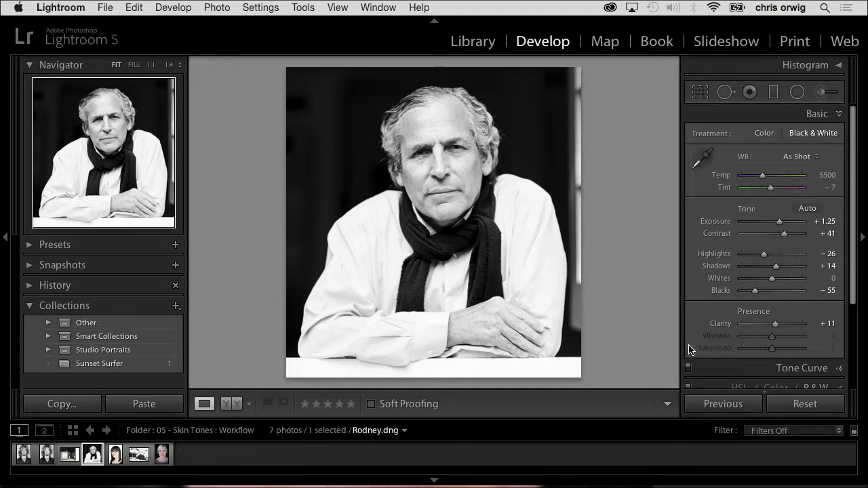
{"action": "left_click_drag", "start_coordinate": [764, 258], "coordinate": [778, 239]}
{"action": "left_click_drag", "start_coordinate": [750, 291], "coordinate": [750, 291]}
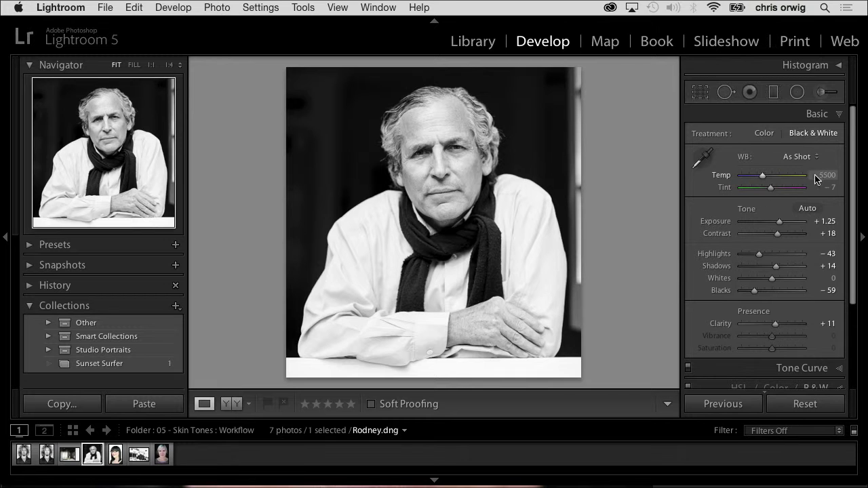
Step: Activate the Adjustment Brush and demonstrate lengthening its sliders, returning them to their original width
{"action": "key", "text": "k"}
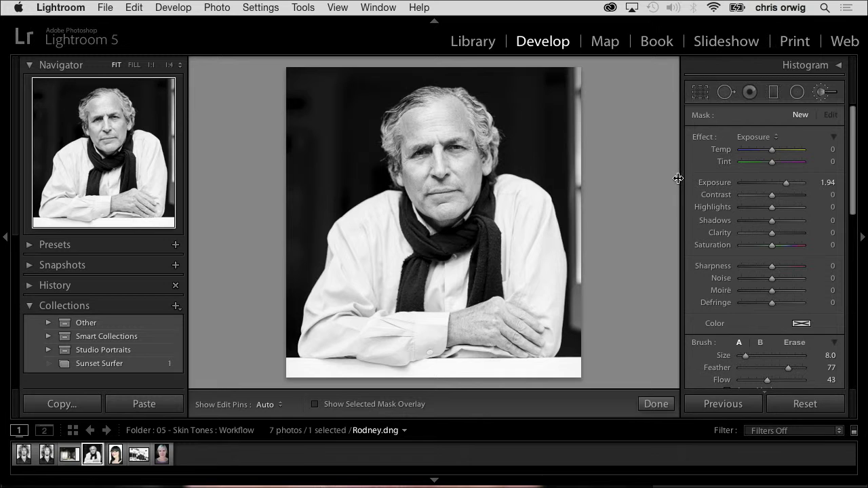
{"action": "left_click_drag", "start_coordinate": [680, 182], "coordinate": [583, 178]}
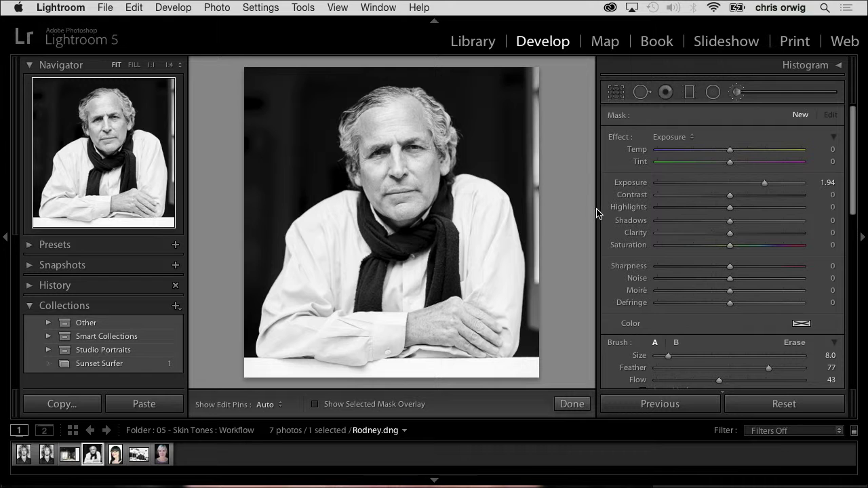
{"action": "left_click_drag", "start_coordinate": [598, 209], "coordinate": [682, 208]}
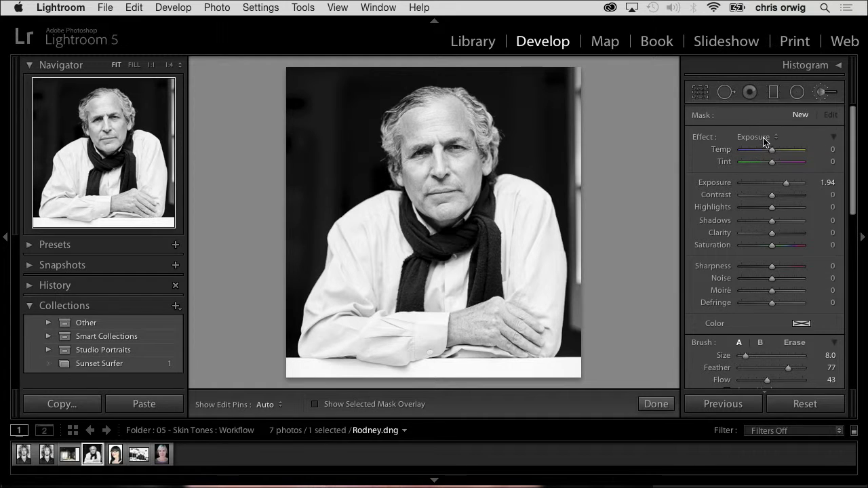
Step: Zoom in on the face and set the Adjustment Brush to Exposure 0.63, Shadows 59 and Flow 23
{"action": "key", "text": "z"}
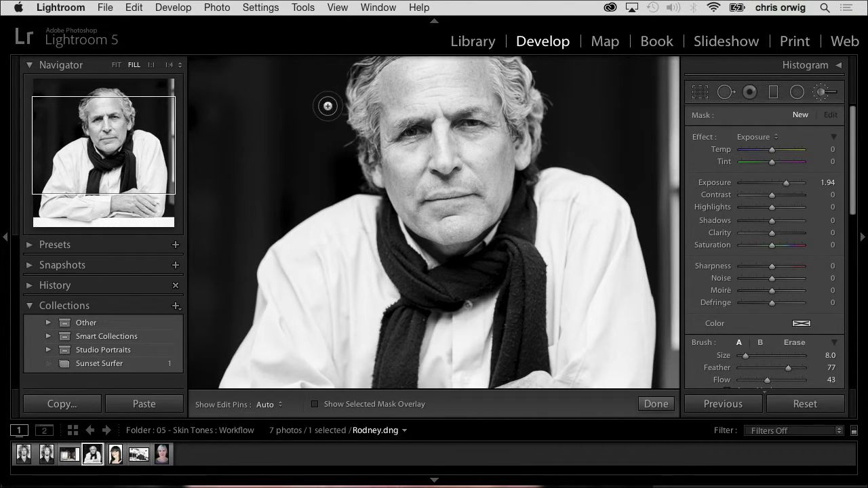
{"action": "key", "text": "super+equal"}
{"action": "left_click_drag", "start_coordinate": [478, 155], "coordinate": [490, 232]}
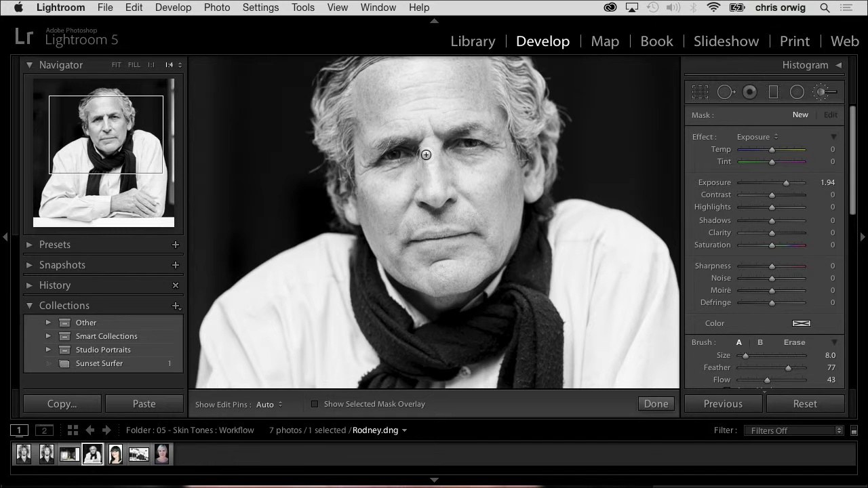
{"action": "left_click_drag", "start_coordinate": [786, 183], "coordinate": [776, 183]}
{"action": "left_click_drag", "start_coordinate": [778, 220], "coordinate": [791, 221]}
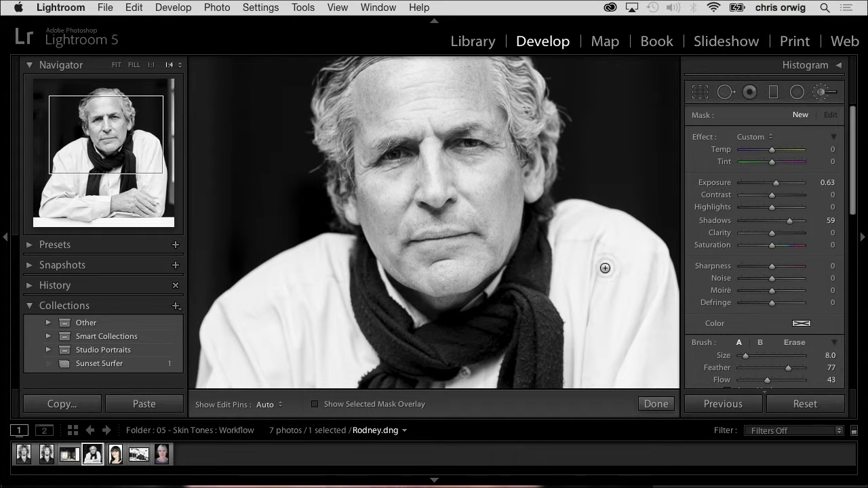
{"action": "left_click_drag", "start_coordinate": [847, 189], "coordinate": [852, 213]}
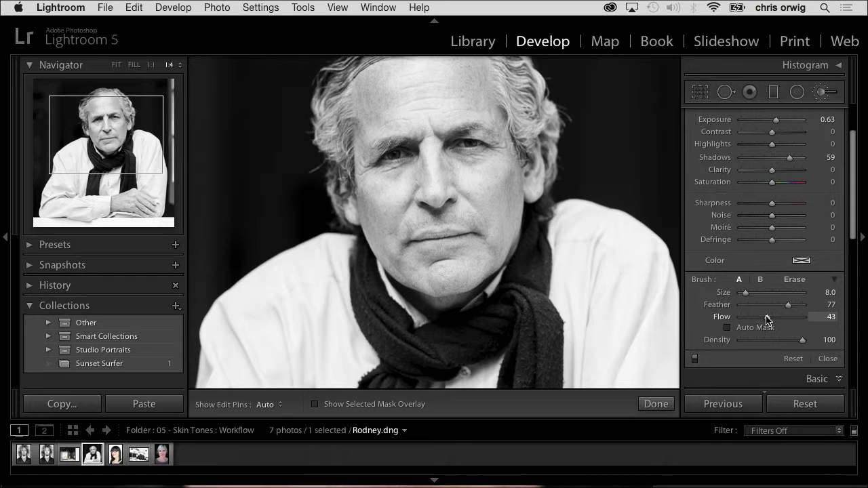
{"action": "left_click_drag", "start_coordinate": [767, 319], "coordinate": [761, 318]}
{"action": "left_click_drag", "start_coordinate": [751, 316], "coordinate": [755, 317]}
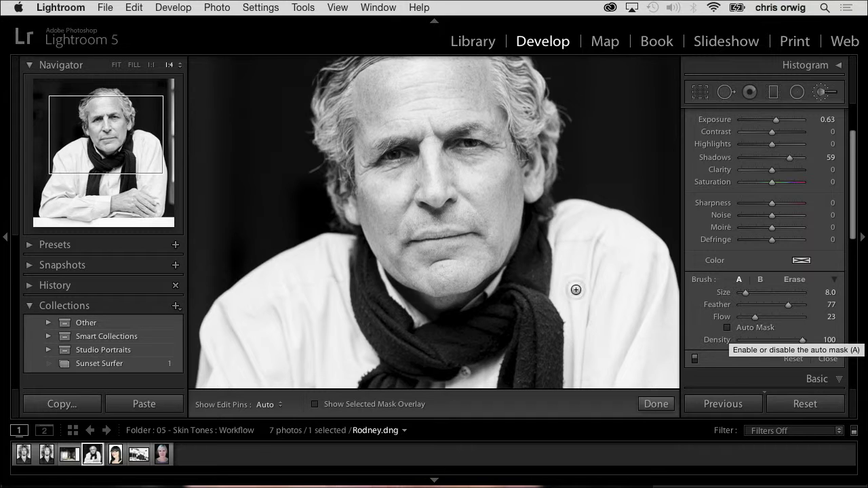
Step: Set the brush to Exposure 4.00 and Flow 100, and paint a test stroke down the man's cheek beside his mouth
{"action": "scroll", "coordinate": [853, 187], "scroll_direction": "up", "scroll_amount": 3}
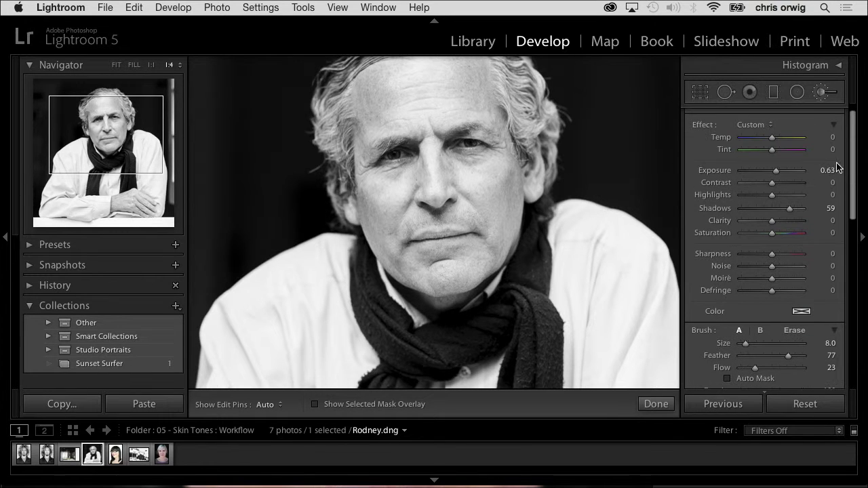
{"action": "left_click", "coordinate": [802, 171]}
{"action": "scroll", "coordinate": [852, 232], "scroll_direction": "down", "scroll_amount": 4}
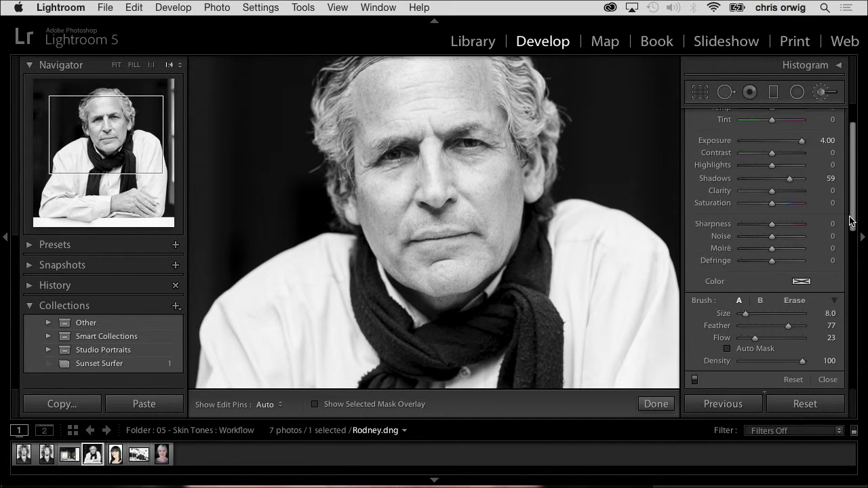
{"action": "left_click", "coordinate": [803, 297]}
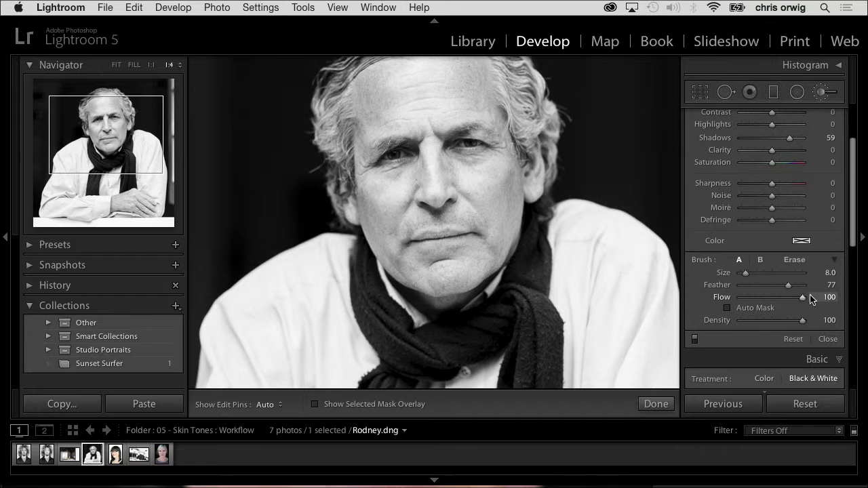
{"action": "key", "text": "h"}
{"action": "left_click_drag", "start_coordinate": [493, 239], "coordinate": [502, 175]}
{"action": "key", "text": "h"}
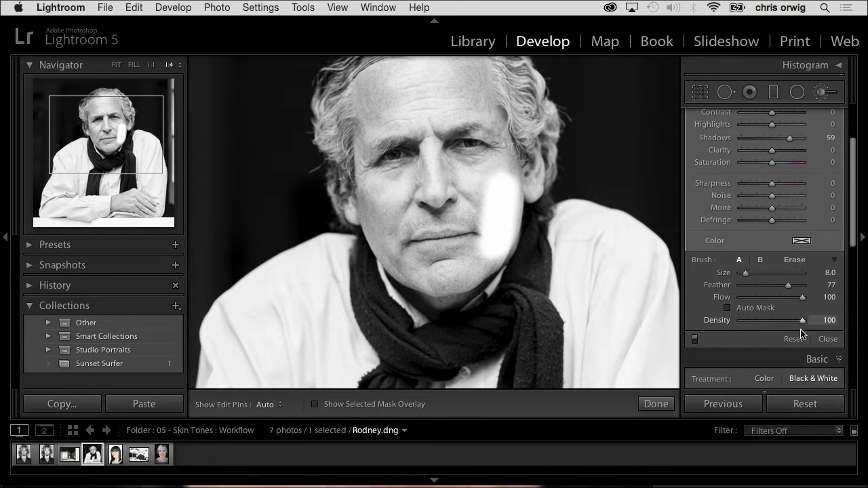
Step: Lower the brush Flow to 18 and build up overlapping test strokes across the cheek toward the nose and mouth
{"action": "left_click", "coordinate": [750, 299]}
{"action": "key", "text": "h"}
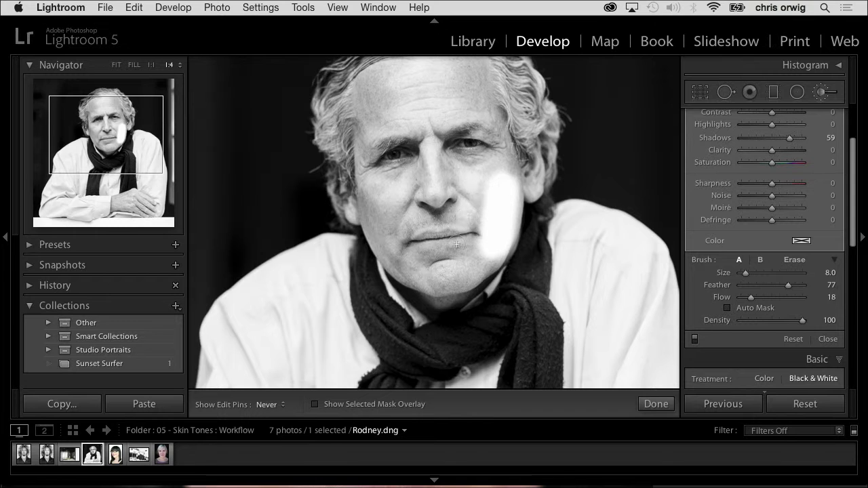
{"action": "mouse_move", "coordinate": [468, 206]}
{"action": "left_mouse_down"}
{"action": "mouse_move", "coordinate": [460, 257]}
{"action": "mouse_move", "coordinate": [479, 180]}
{"action": "mouse_move", "coordinate": [481, 216]}
{"action": "mouse_move", "coordinate": [465, 242]}
{"action": "mouse_move", "coordinate": [475, 184]}
{"action": "mouse_move", "coordinate": [489, 201]}
{"action": "left_mouse_up"}
{"action": "key", "text": "h"}
Step: Try the brush at Density 16 on the face and remove all the test strokes
{"action": "left_click_drag", "start_coordinate": [803, 320], "coordinate": [750, 320]}
{"action": "key", "text": "h"}
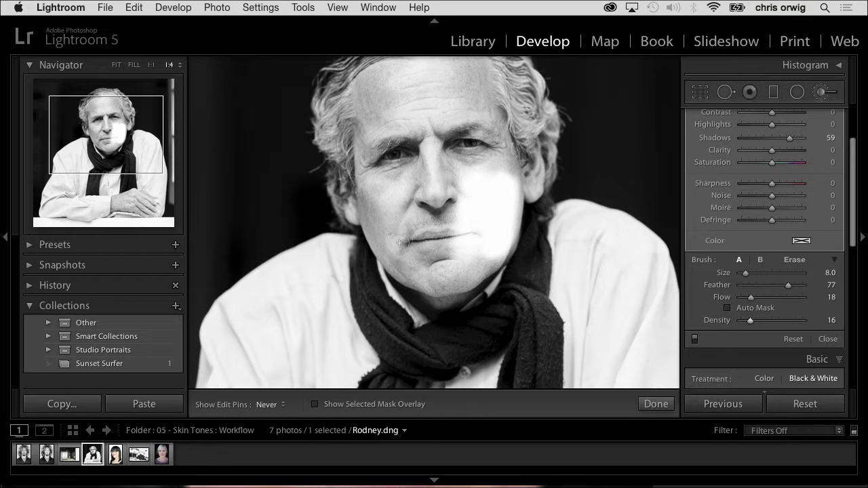
{"action": "key", "text": "h"}
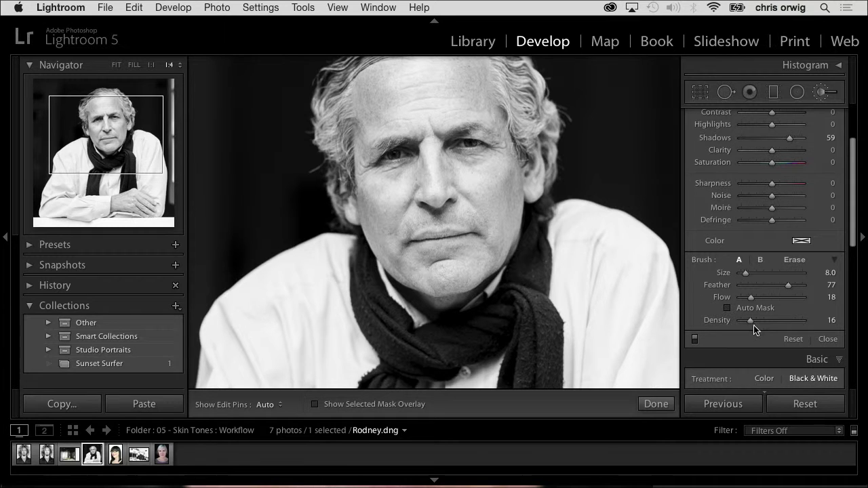
Step: Raise the brush Density back to 100 and set its Flow to 21
{"action": "left_click_drag", "start_coordinate": [751, 320], "coordinate": [832, 320]}
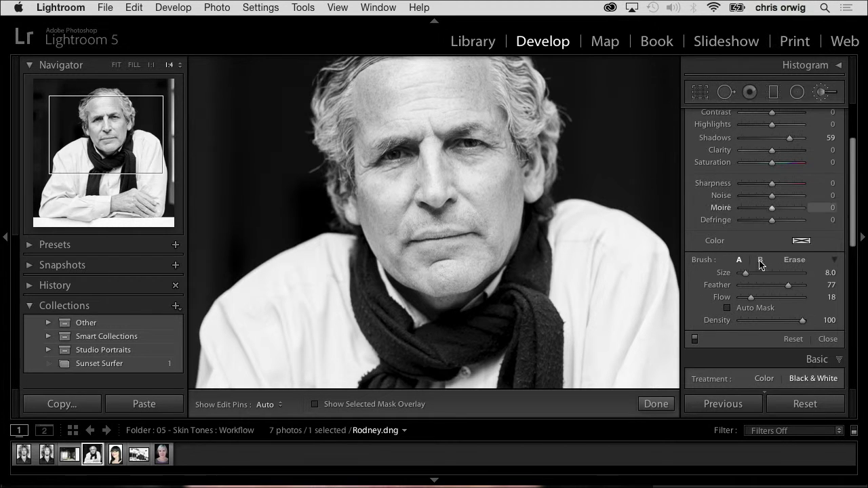
{"action": "left_click_drag", "start_coordinate": [751, 297], "coordinate": [753, 297]}
{"action": "left_click_drag", "start_coordinate": [851, 197], "coordinate": [860, 181]}
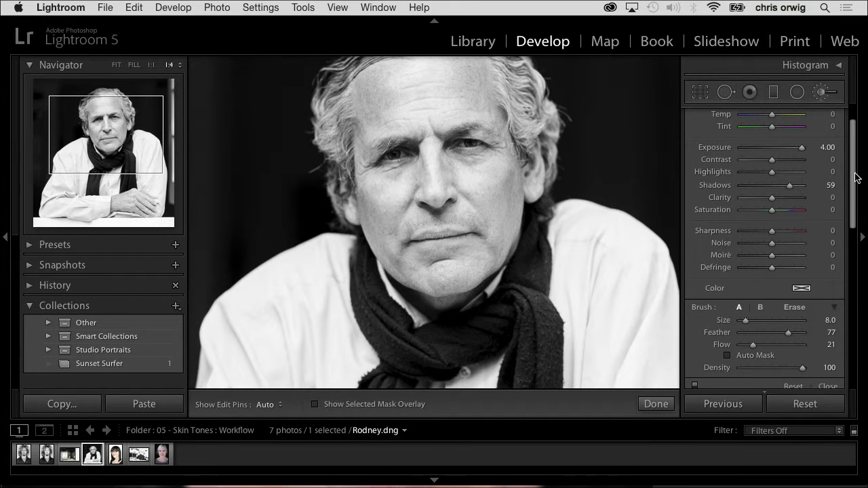
Step: Set the Adjustment Brush effect to Exposure 0.99 and Shadows 46
{"action": "scroll", "coordinate": [856, 178], "scroll_direction": "up", "scroll_amount": 1}
{"action": "left_click_drag", "start_coordinate": [786, 163], "coordinate": [777, 163]}
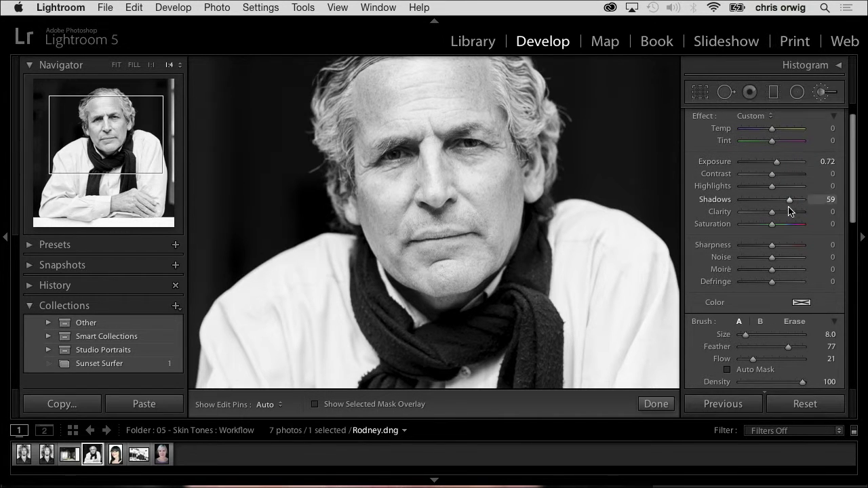
{"action": "left_click_drag", "start_coordinate": [787, 201], "coordinate": [783, 200]}
{"action": "left_click_drag", "start_coordinate": [777, 163], "coordinate": [781, 163]}
Step: Reduce the brush Size to 3.0 and build up brightening strokes over the shadows beneath the man's eyes
{"action": "key", "text": "h"}
{"action": "key", "text": "h"}
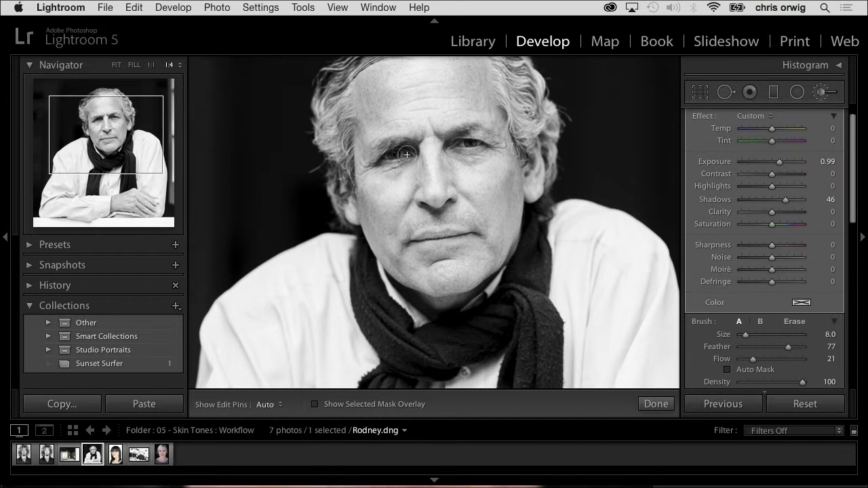
{"action": "key", "text": "h"}
{"action": "key", "text": "h"}
{"action": "key", "text": "h"}
{"action": "key", "text": "h"}
{"action": "key", "text": "h"}
{"action": "key", "text": "h"}
{"action": "key", "text": "h"}
{"action": "key", "text": "h"}
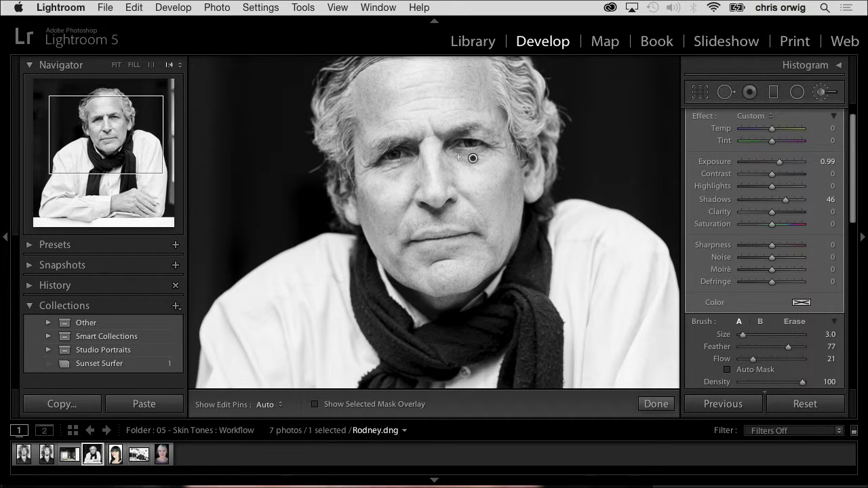
{"action": "key", "text": "h"}
{"action": "key", "text": "h"}
{"action": "key", "text": "h"}
{"action": "key", "text": "h"}
{"action": "key", "text": "h"}
{"action": "key", "text": "h"}
{"action": "key", "text": "h"}
{"action": "key", "text": "h"}
{"action": "key", "text": "h"}
{"action": "key", "text": "h"}
{"action": "key", "text": "h"}
{"action": "key", "text": "h"}
{"action": "key", "text": "h"}
{"action": "key", "text": "h"}
{"action": "key", "text": "h"}
{"action": "key", "text": "h"}
{"action": "key", "text": "h"}
{"action": "key", "text": "h"}
{"action": "key", "text": "h"}
{"action": "key", "text": "h"}
{"action": "key", "text": "h"}
{"action": "key", "text": "h"}
{"action": "key", "text": "h"}
{"action": "key", "text": "h"}
{"action": "key", "text": "h"}
{"action": "key", "text": "h"}
{"action": "key", "text": "h"}
{"action": "key", "text": "h"}
{"action": "key", "text": "h"}
{"action": "key", "text": "h"}
{"action": "key", "text": "h"}
{"action": "key", "text": "h"}
{"action": "key", "text": "h"}
Step: Increase the Exposure of the under-eye adjustment to 1.87
{"action": "scroll", "coordinate": [854, 166], "scroll_direction": "up", "scroll_amount": 1}
{"action": "scroll", "coordinate": [853, 166], "scroll_direction": "up", "scroll_amount": 2}
{"action": "mouse_move", "coordinate": [780, 183]}
{"action": "left_mouse_down"}
{"action": "mouse_move", "coordinate": [792, 184]}
{"action": "mouse_move", "coordinate": [771, 186]}
{"action": "mouse_move", "coordinate": [801, 186]}
{"action": "mouse_move", "coordinate": [752, 190]}
{"action": "mouse_move", "coordinate": [799, 188]}
{"action": "mouse_move", "coordinate": [763, 195]}
{"action": "mouse_move", "coordinate": [796, 195]}
{"action": "mouse_move", "coordinate": [781, 181]}
{"action": "left_mouse_up"}
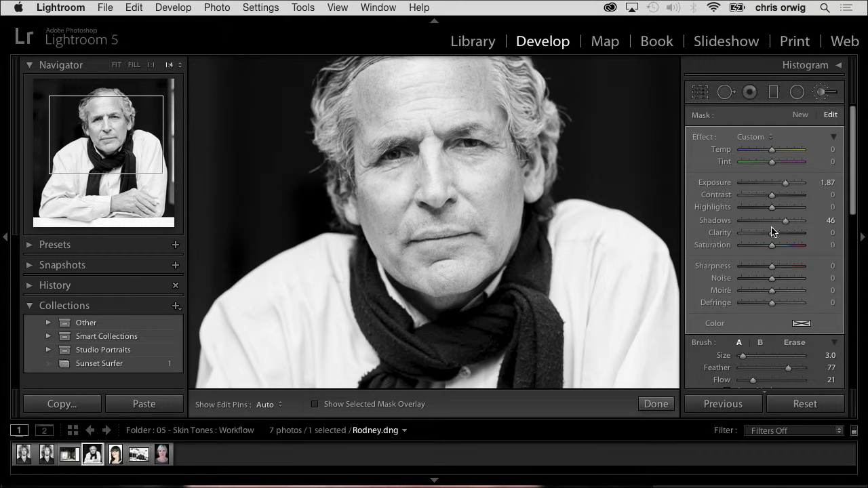
Step: Start a new brush adjustment with Exposure 0.99 and Shadows 46, and paint around the inner corners of both eyes
{"action": "key", "text": "k"}
{"action": "key", "text": "k"}
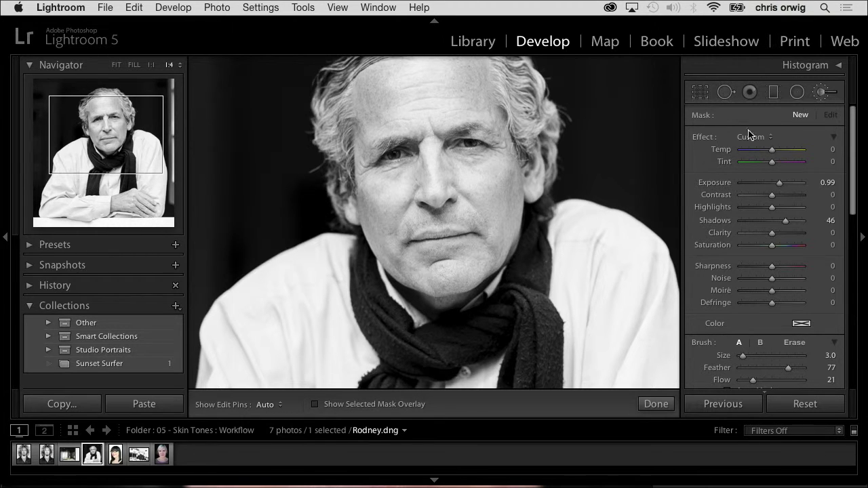
{"action": "key", "text": "k"}
{"action": "key", "text": "k"}
{"action": "left_click", "coordinate": [454, 145]}
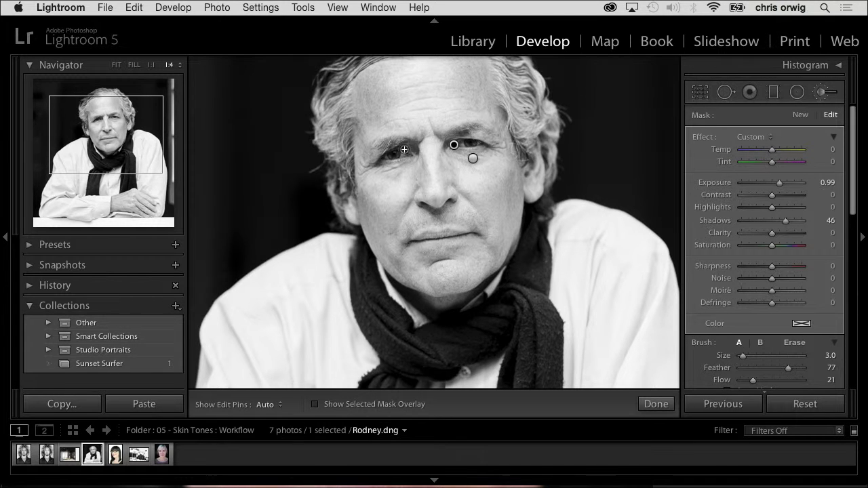
{"action": "key", "text": "h"}
{"action": "key", "text": "h"}
{"action": "key", "text": "h"}
{"action": "key", "text": "h"}
{"action": "key", "text": "h"}
{"action": "key", "text": "h"}
{"action": "key", "text": "h"}
{"action": "key", "text": "h"}
Step: Reselect the under-eye adjustment with its edit pins hidden, and switch the brush adjustments off and on to compare the face
{"action": "left_click", "coordinate": [473, 158]}
{"action": "key", "text": "h"}
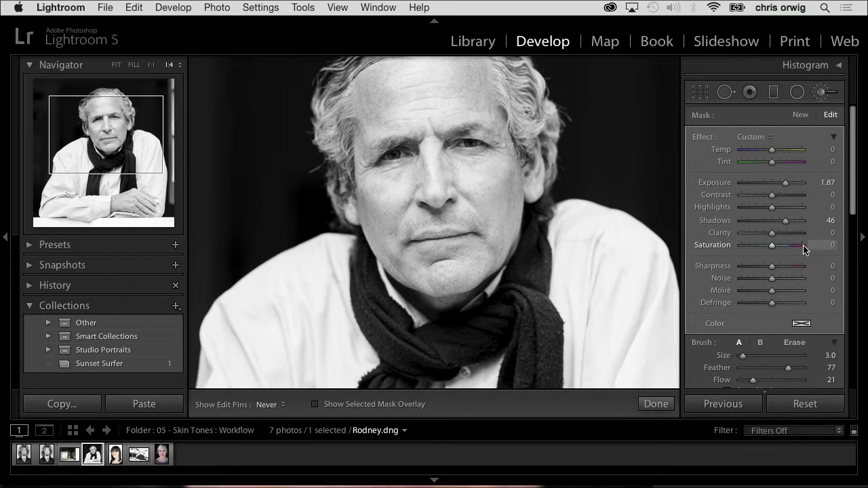
{"action": "scroll", "coordinate": [854, 205], "scroll_direction": "down", "scroll_amount": 3}
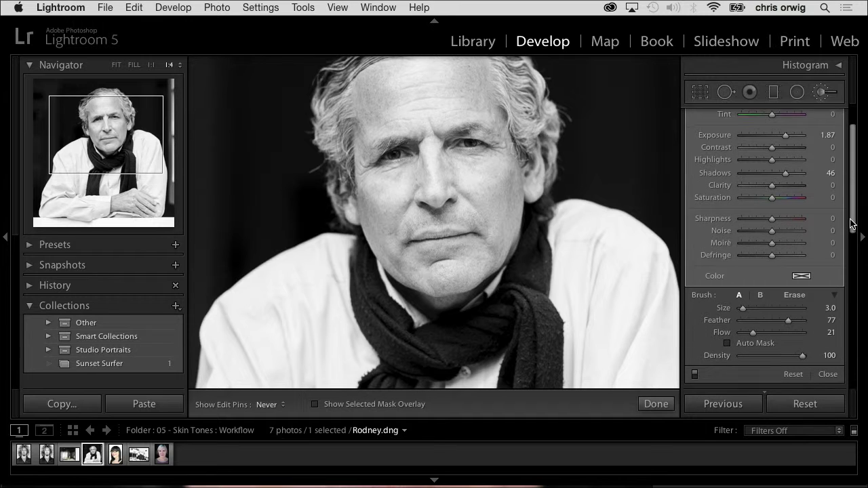
{"action": "left_click", "coordinate": [694, 369]}
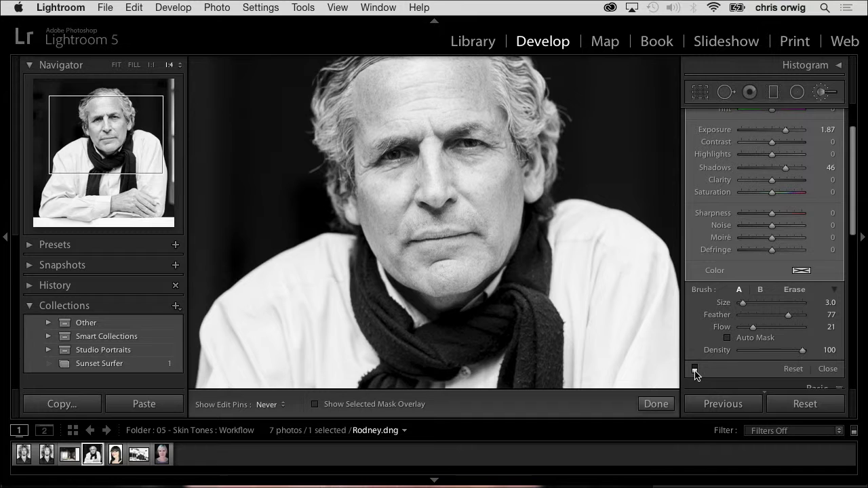
{"action": "left_click", "coordinate": [694, 370]}
{"action": "left_click", "coordinate": [693, 369]}
{"action": "left_click", "coordinate": [693, 369]}
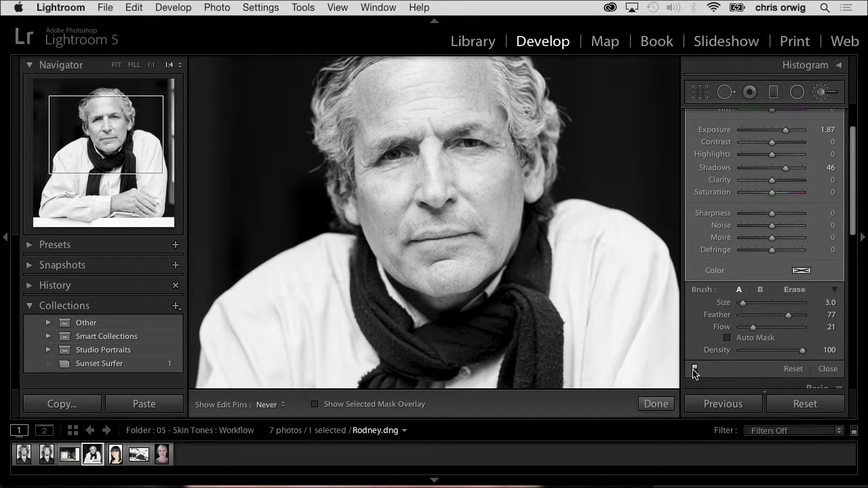